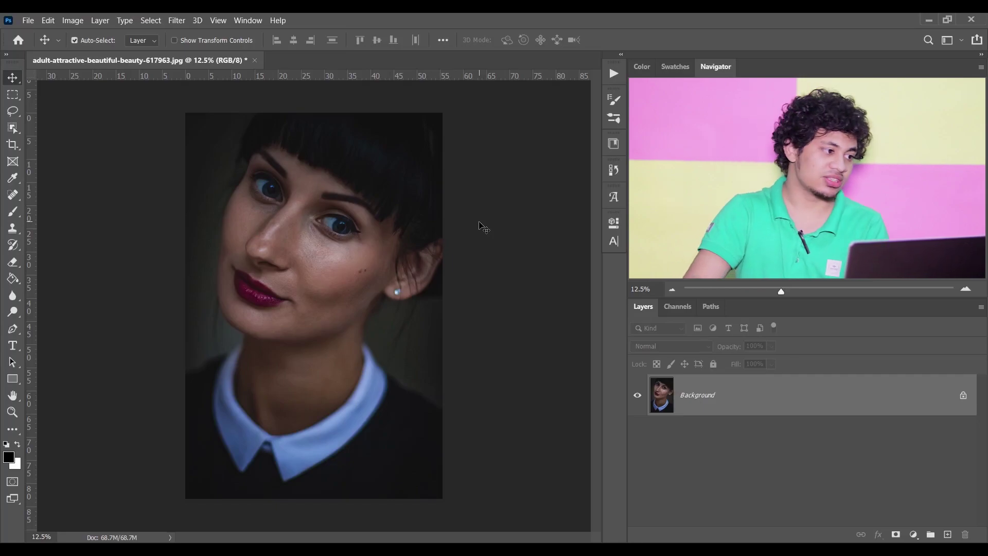
Step: Check the image mode, then set the Color Settings RGB working space to sRGB IEC61966-2.1
left_click(72, 20)
mouse_move(123, 33)
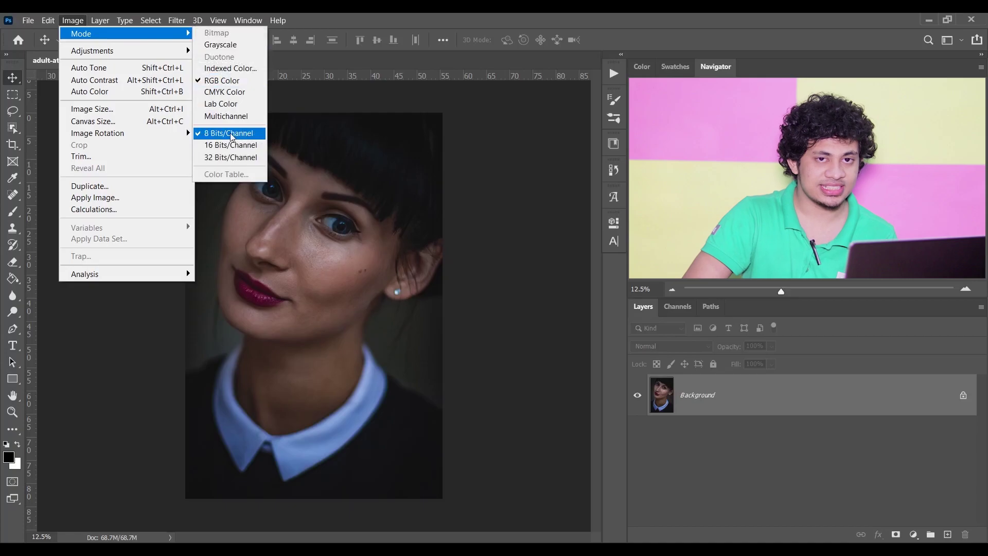
left_click(418, 17)
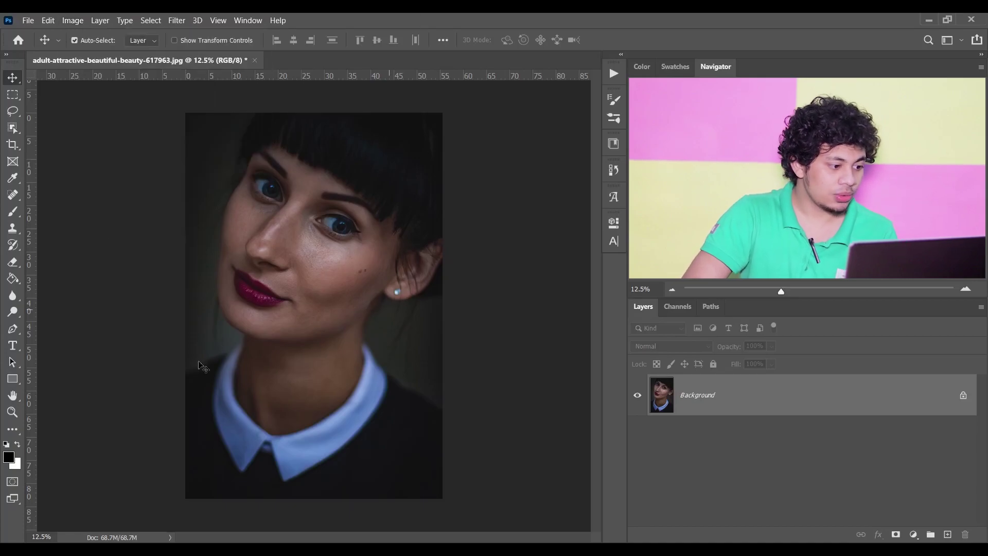
left_click(48, 22)
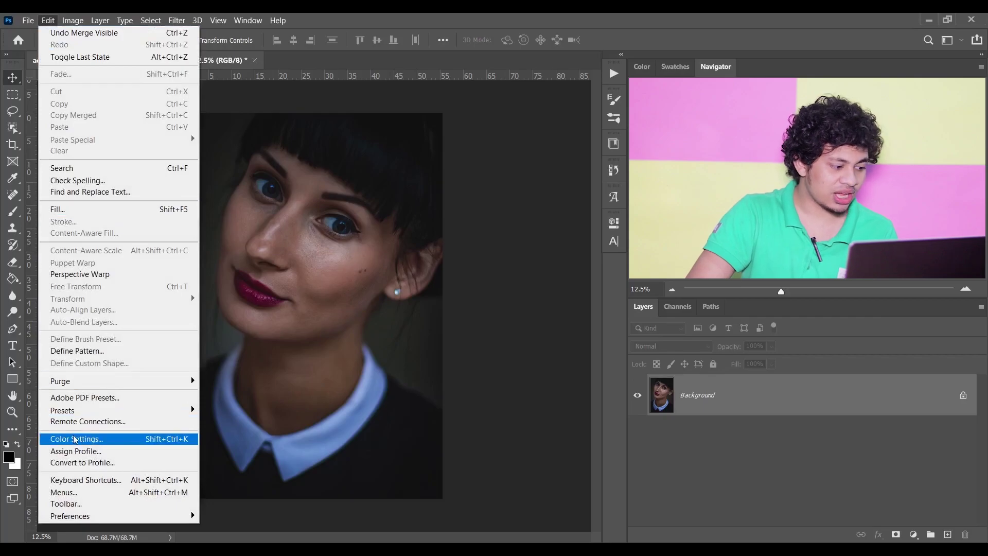
left_click(98, 439)
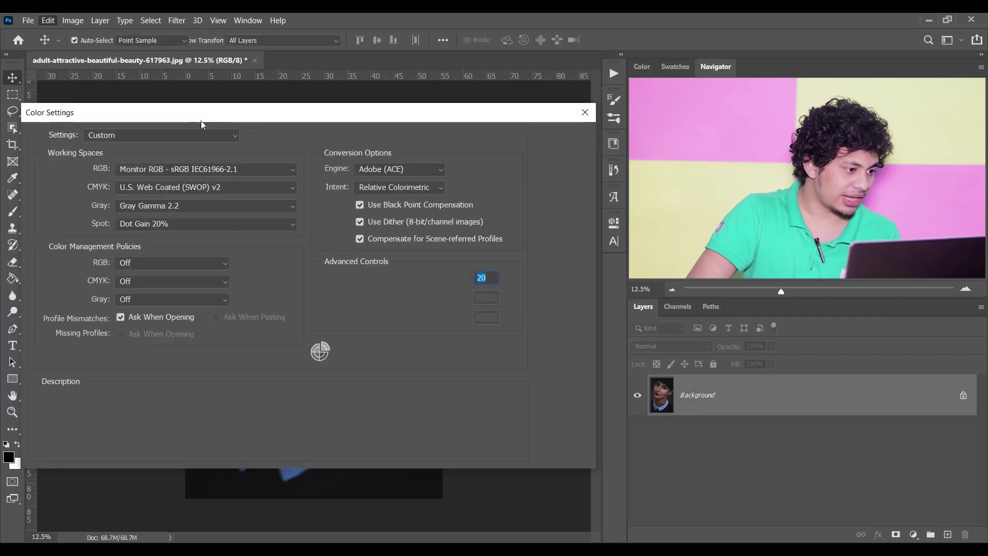
left_click(197, 169)
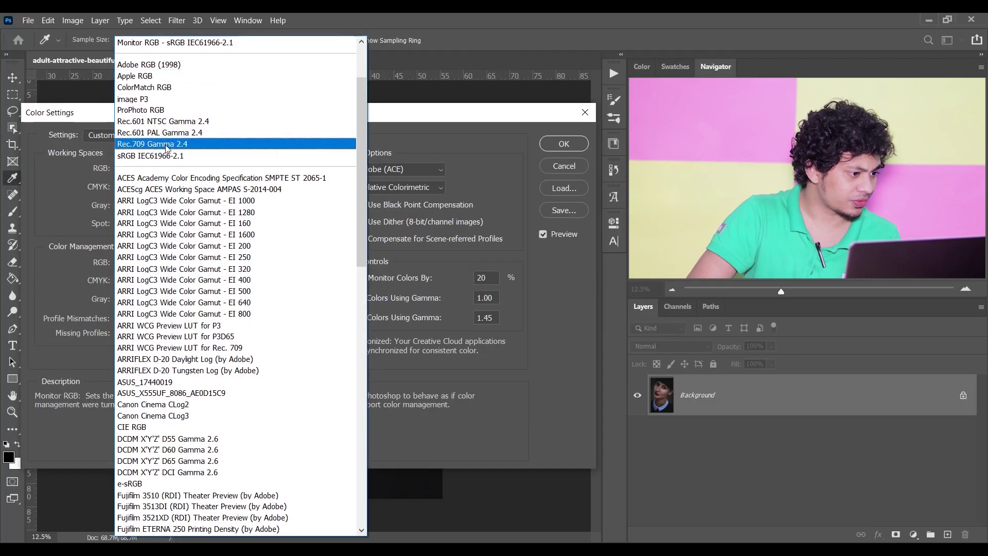
left_click(155, 158)
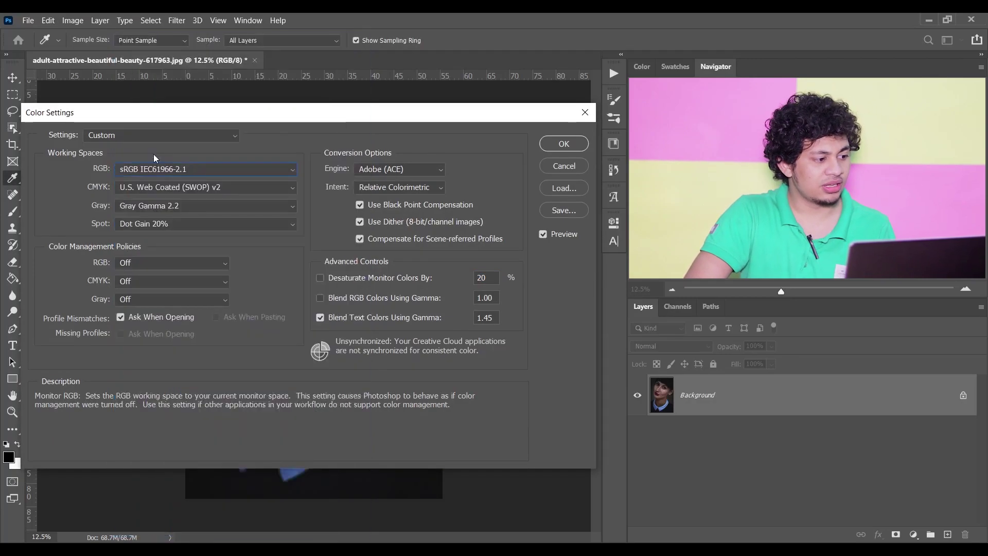
left_click(563, 145)
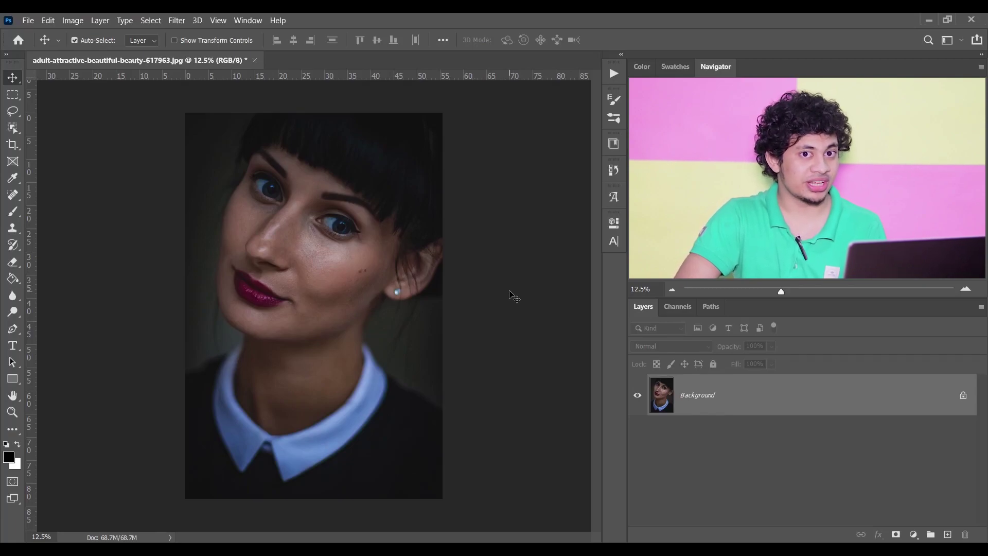
Step: Change the pasteboard around the photo to a custom white (ffffff) colour
right_click(507, 169)
right_click(473, 166)
right_click(450, 276)
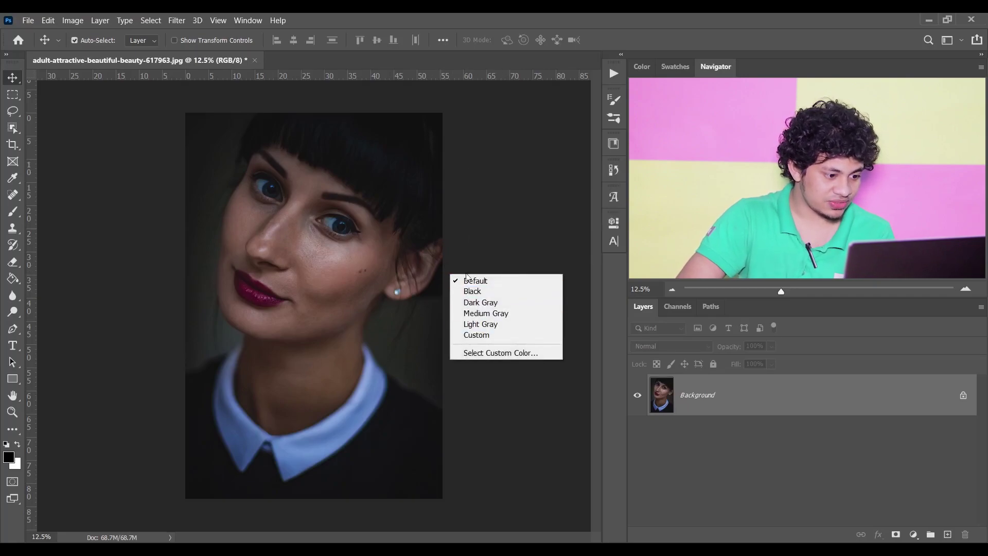
left_click(485, 353)
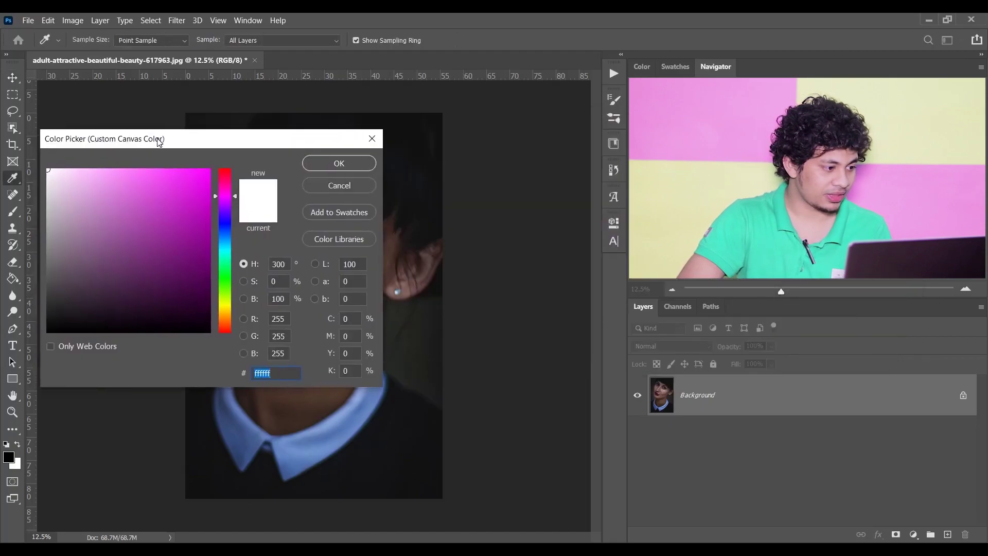
left_click_drag(158, 139, 244, 168)
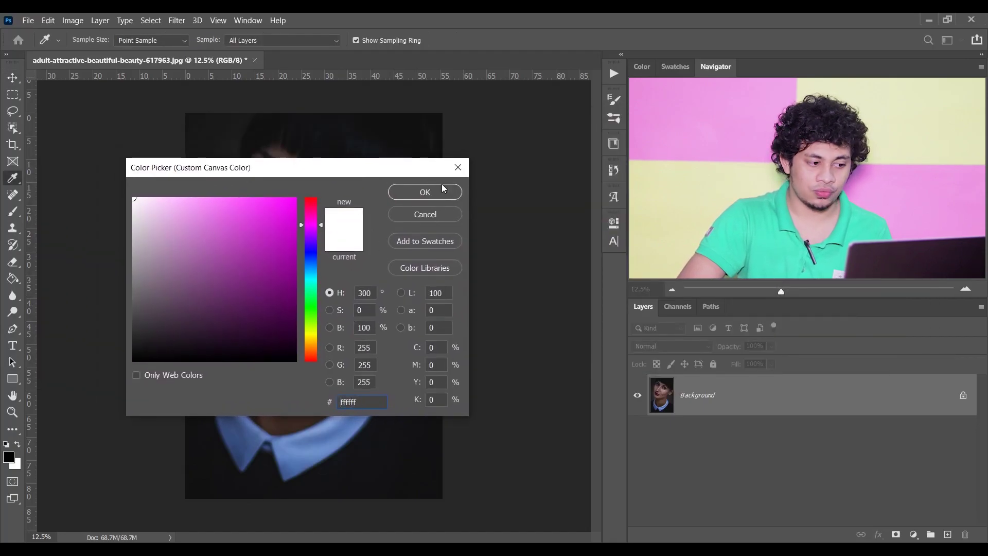
left_click(423, 195)
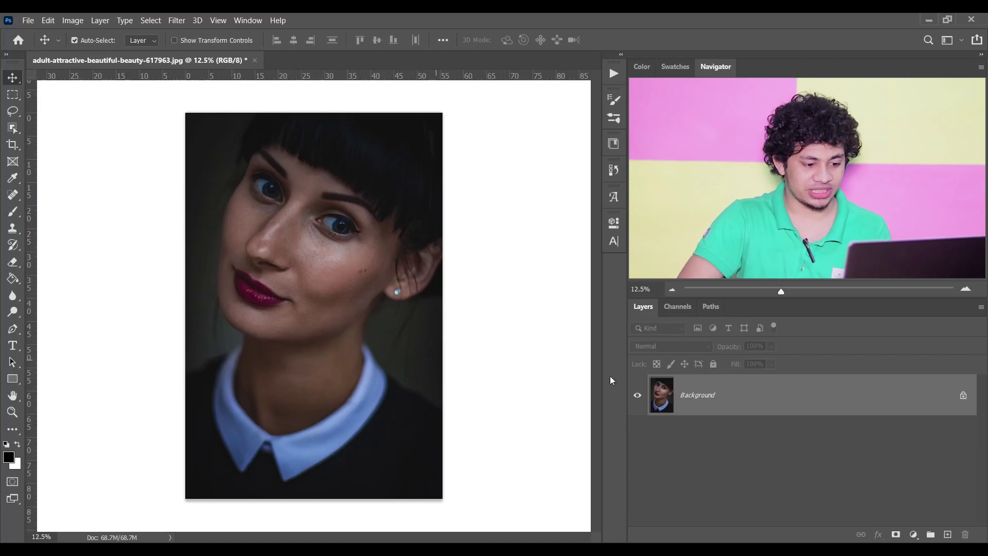
left_click(913, 535)
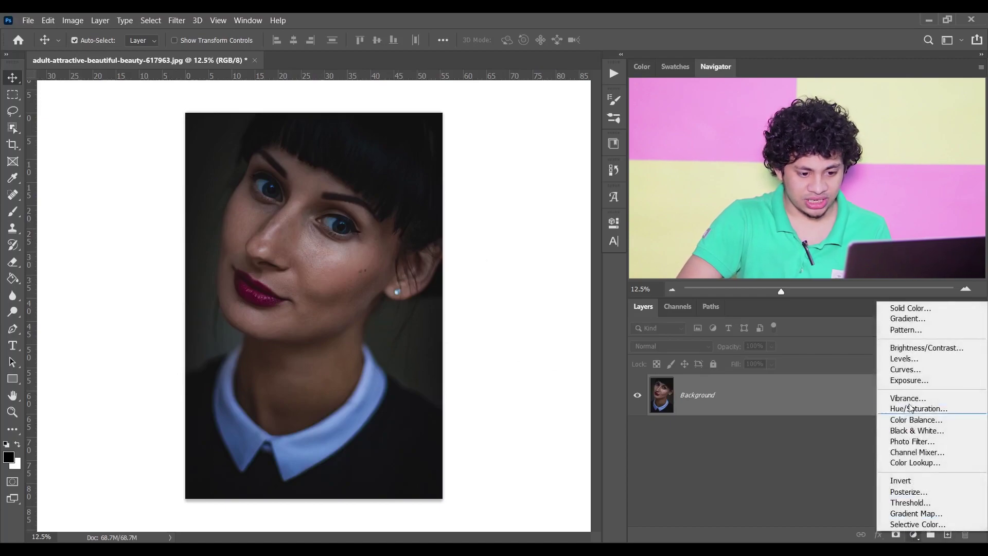
Step: Add a Curves layer with its midpoint raised, then toggle it off and on to compare
left_click(915, 371)
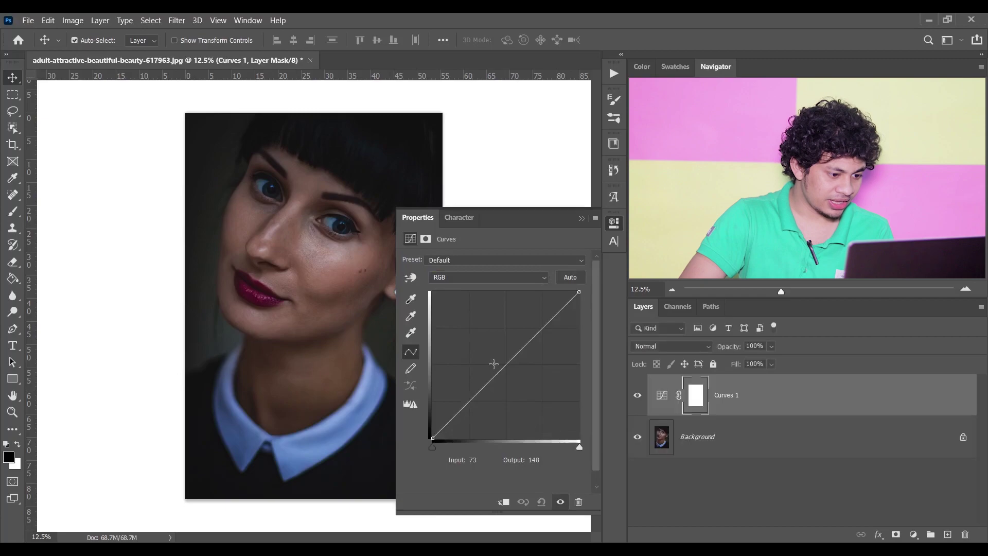
left_click_drag(514, 354, 511, 350)
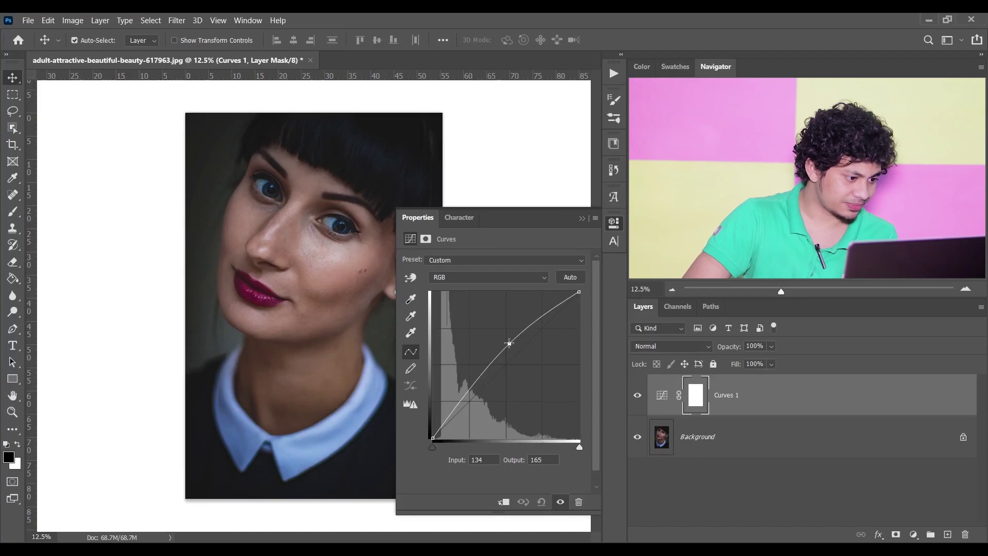
left_click_drag(509, 343, 509, 340)
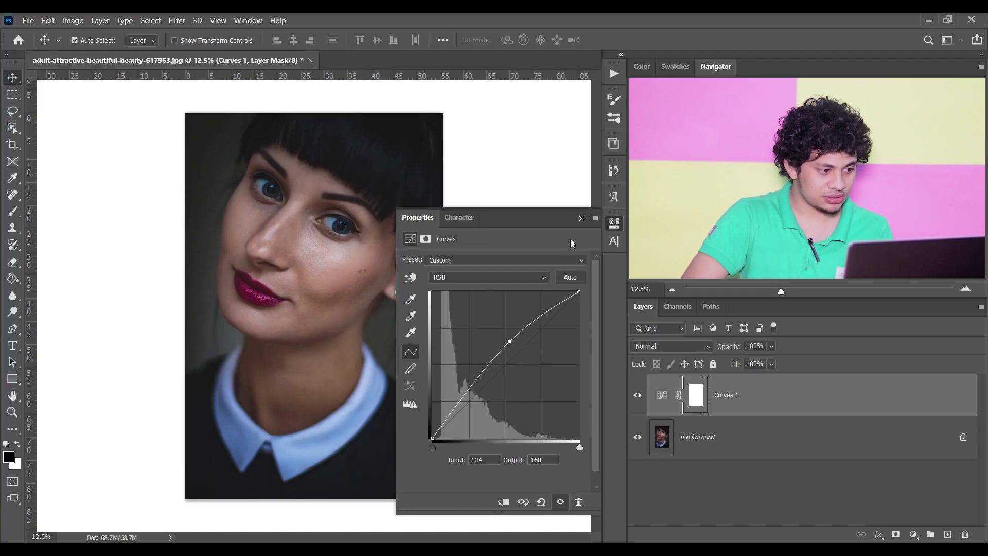
left_click(584, 219)
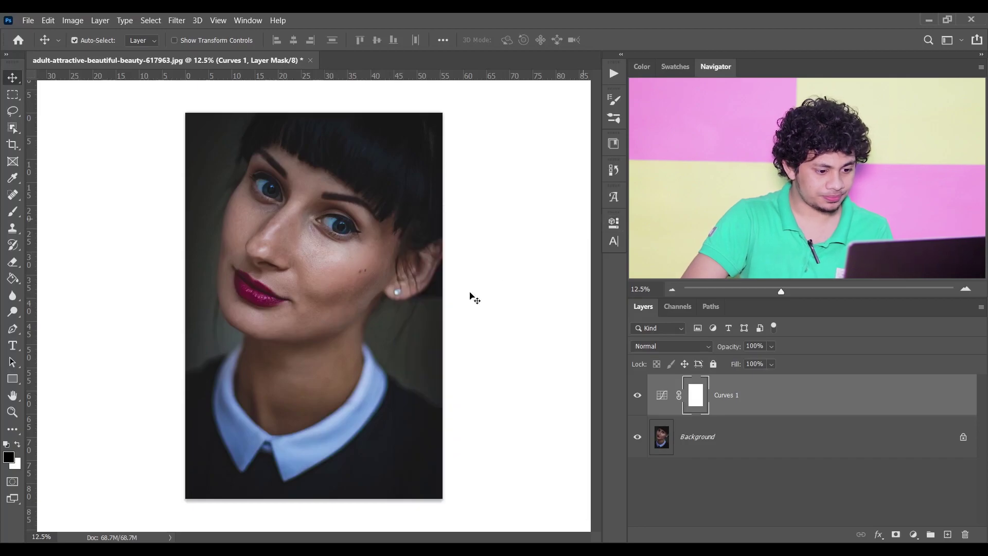
left_click(637, 395)
left_click(638, 395)
left_click(637, 396)
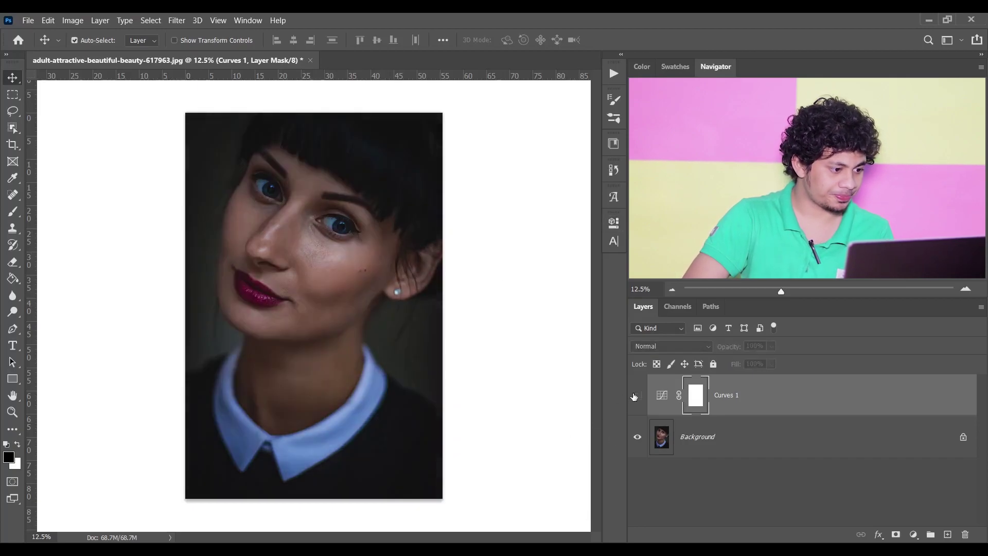
left_click(843, 404)
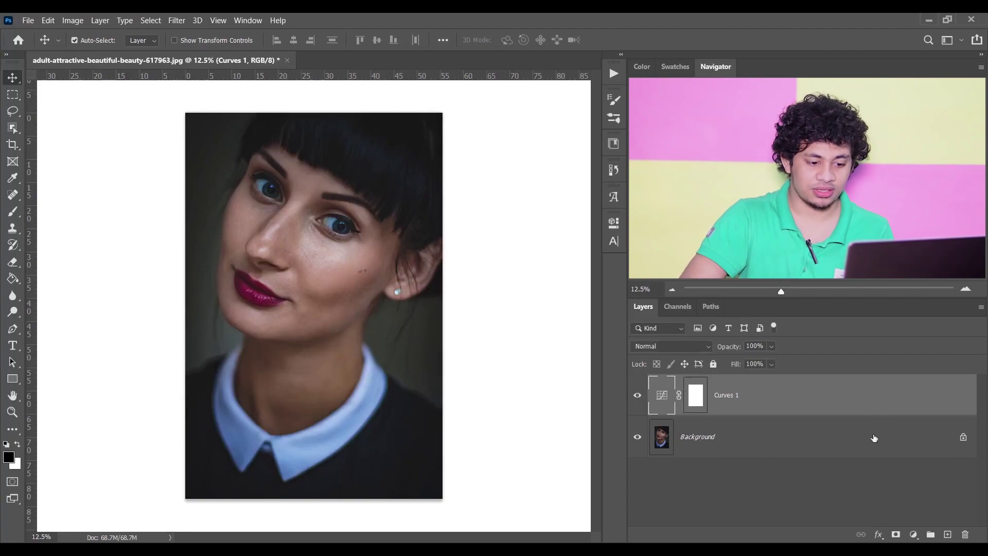
Step: Add a Selective Color adjustment layer and adjust its Reds and Yellows ranges
left_click(914, 534)
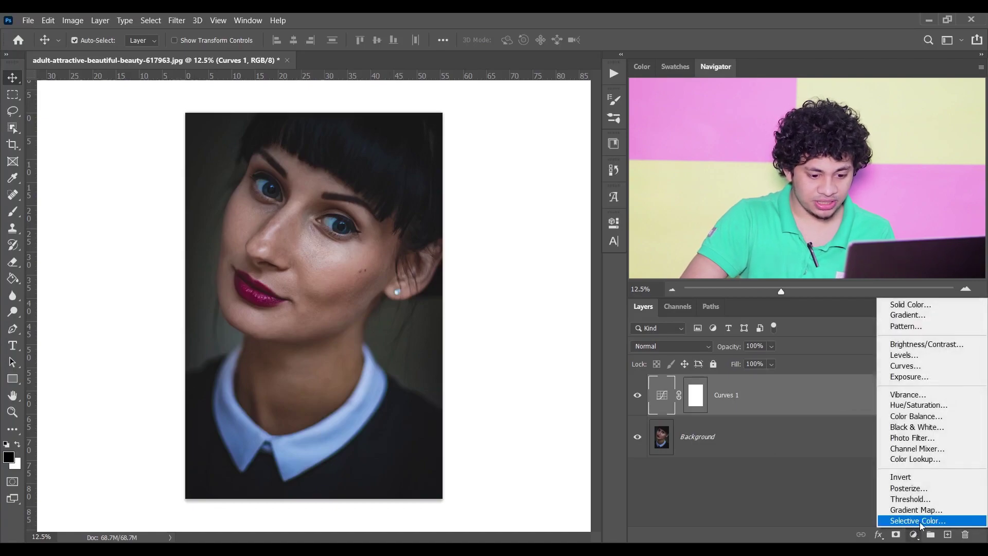
left_click(921, 522)
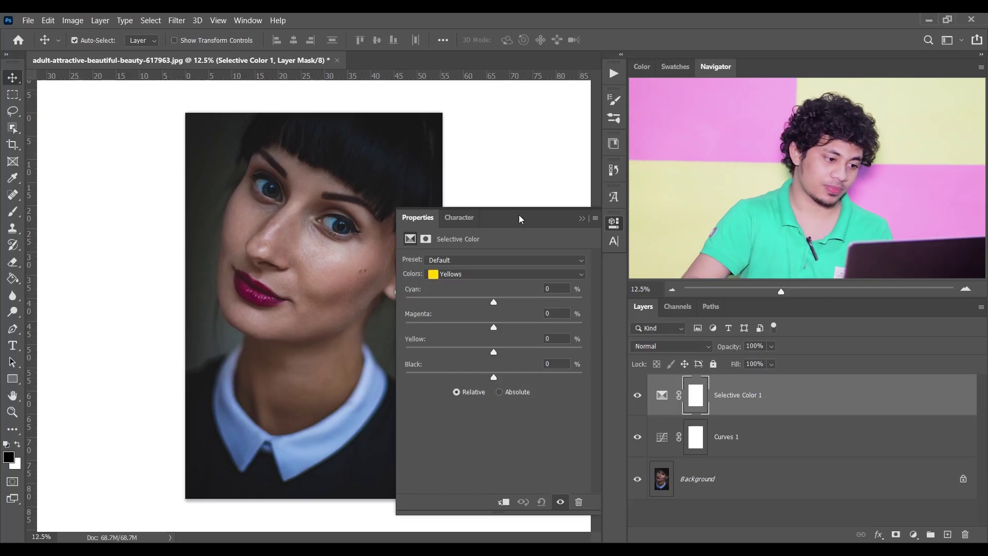
left_click(440, 274)
left_click(461, 295)
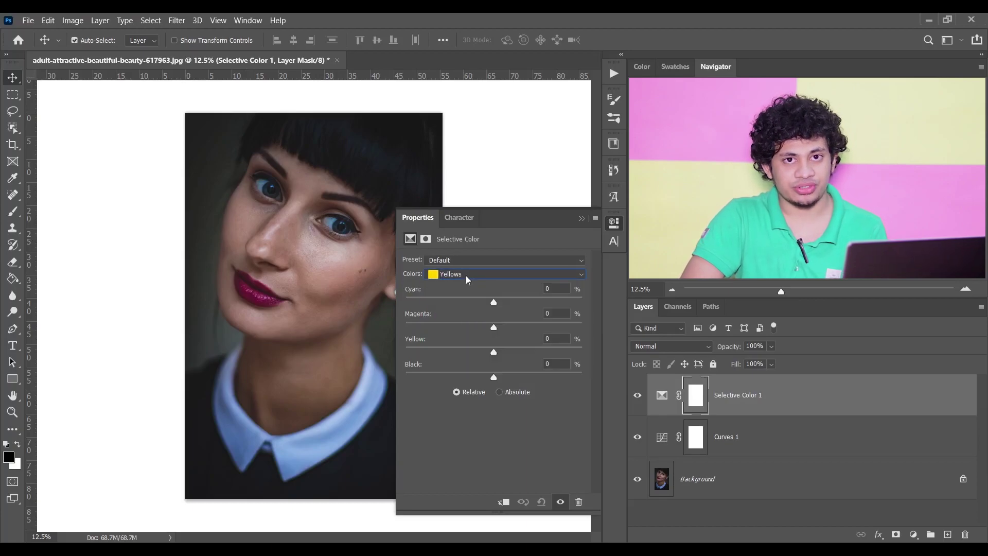
left_click(466, 277)
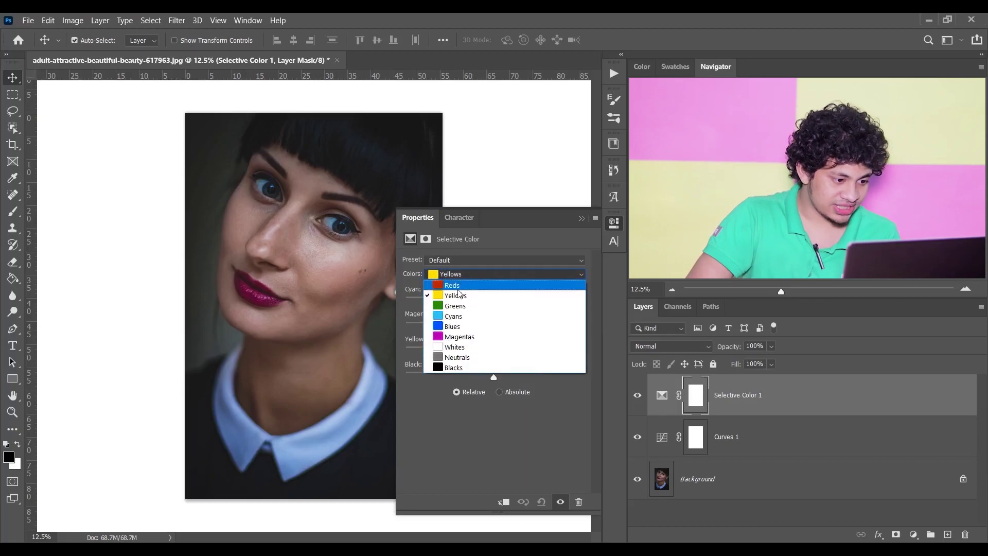
left_click(460, 287)
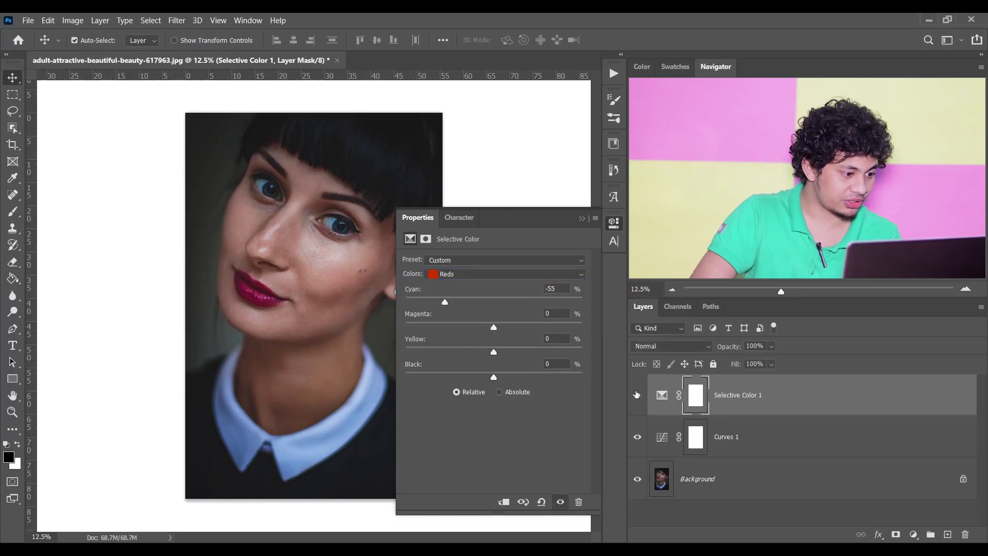
left_click(498, 275)
left_click(471, 299)
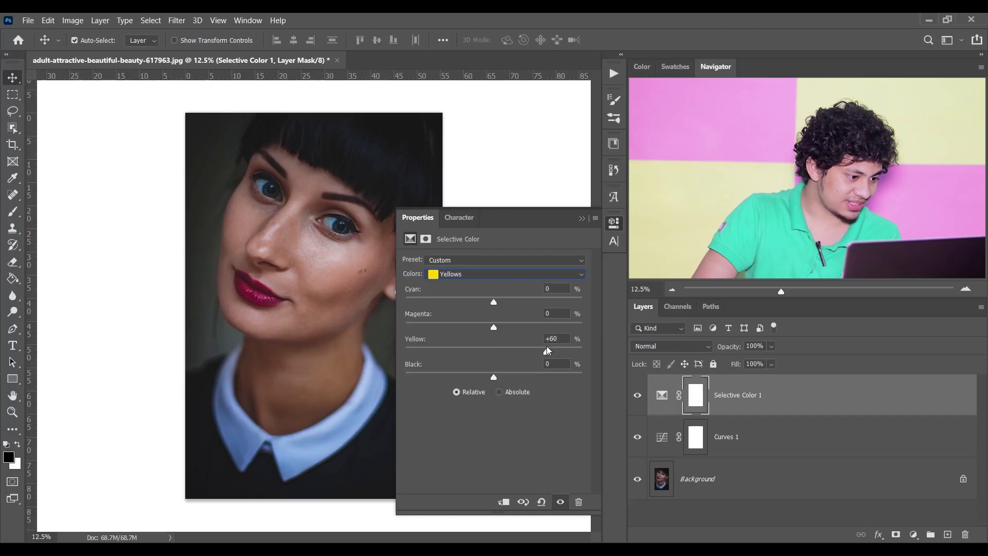
left_click(581, 220)
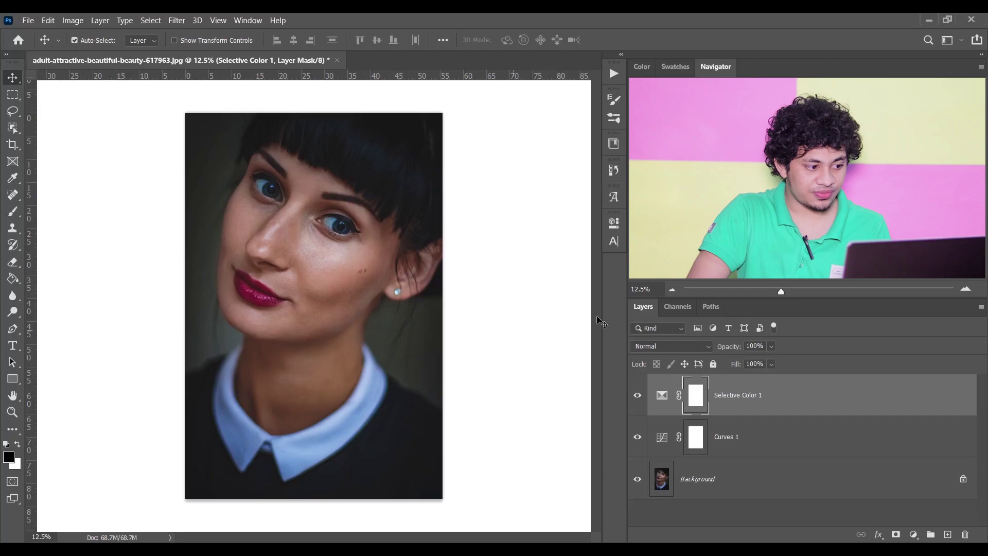
Step: Toggle the adjustment layers off and on to compare with the original portrait
left_click(637, 482, "alt")
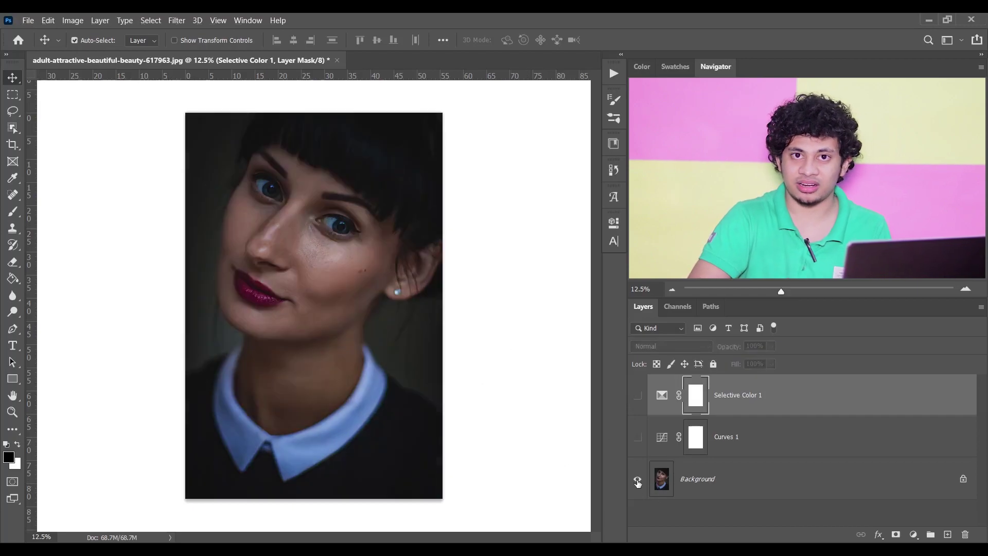
left_click(638, 482, "alt")
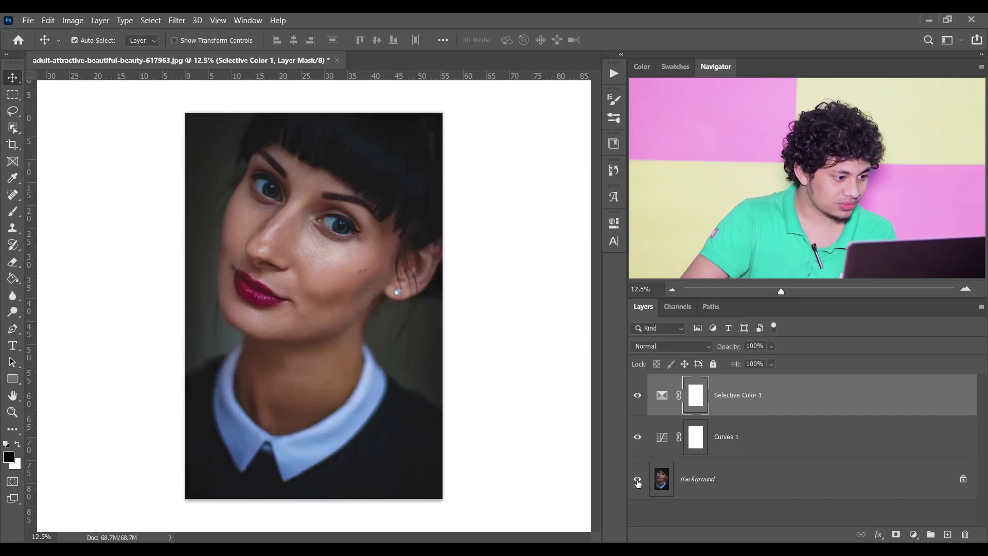
left_click(640, 484, "alt")
left_click(662, 395)
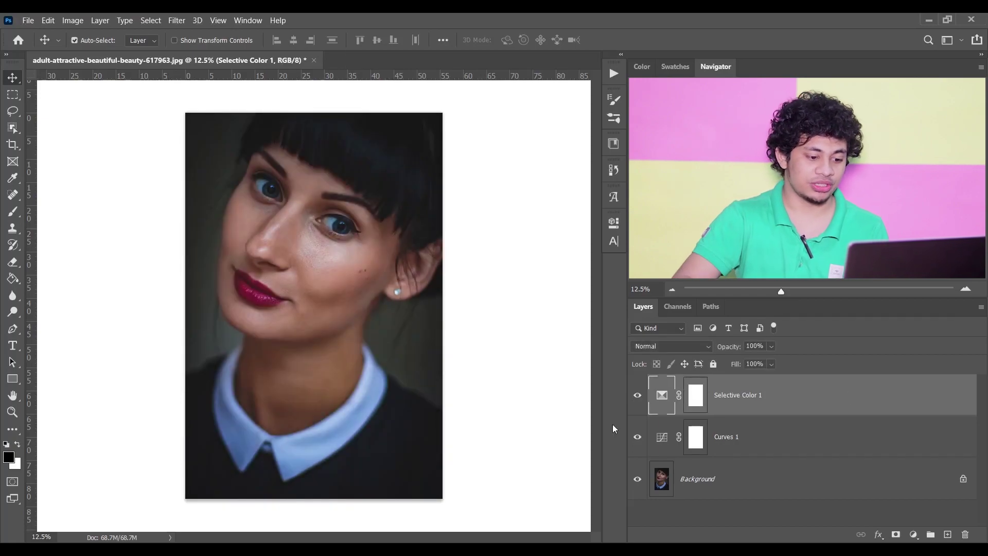
left_click(779, 480)
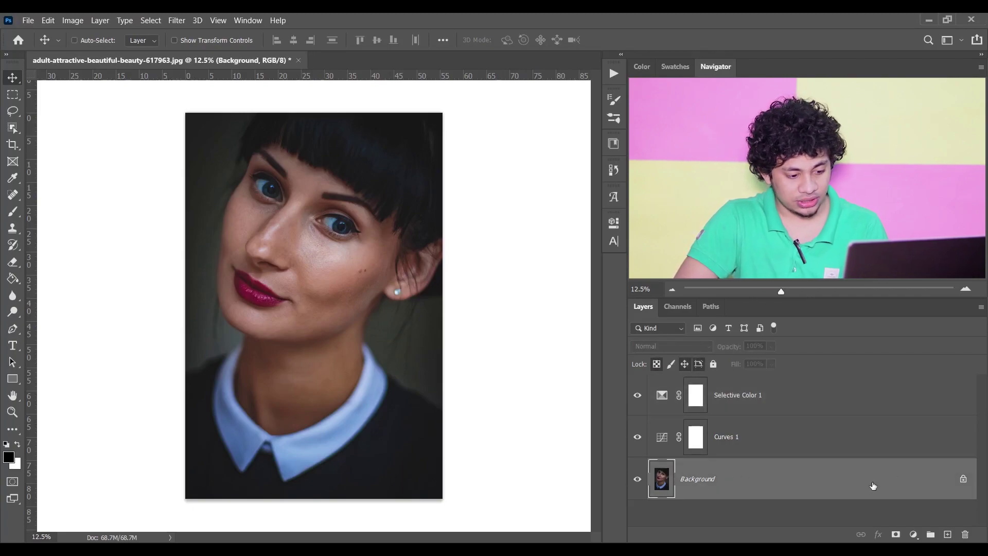
Step: Duplicate the Background with Ctrl+J, convert the copy to a smart object, and choose High Pass
key("ctrl+j")
right_click(774, 480)
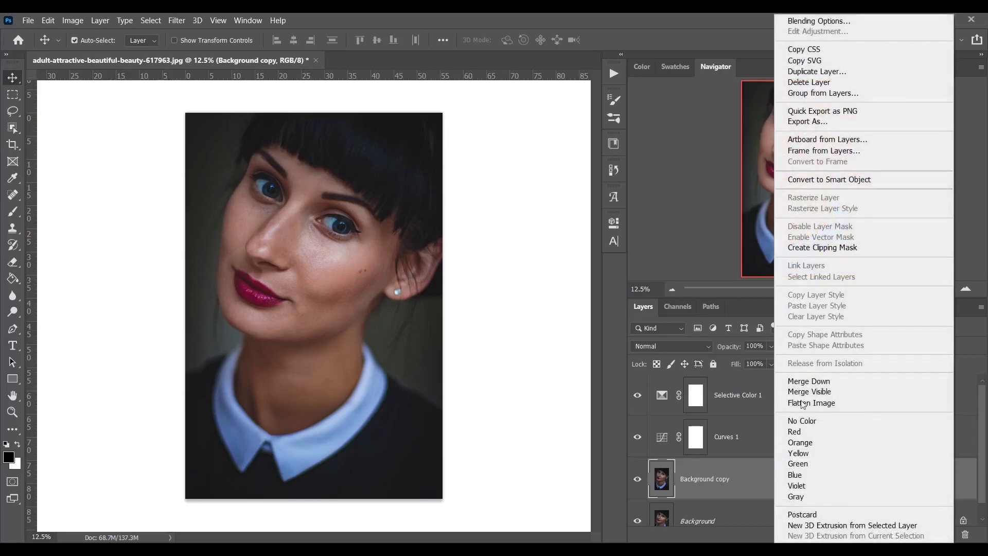
left_click(828, 183)
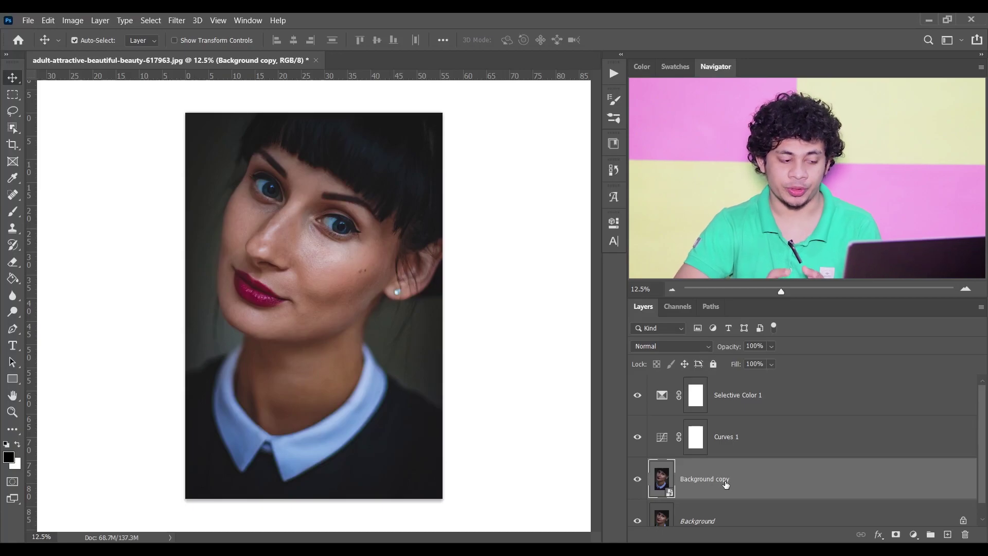
left_click(177, 20)
mouse_move(247, 264)
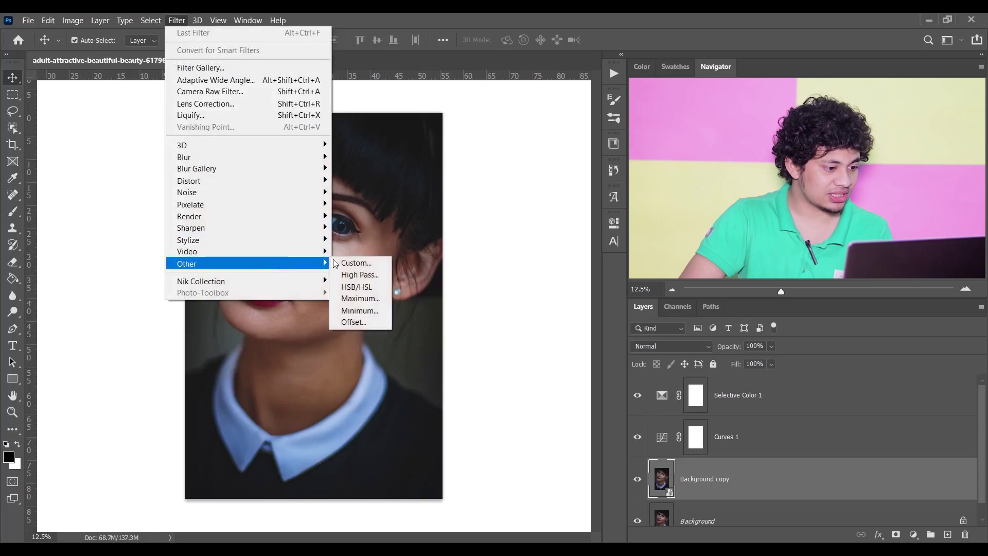
left_click(363, 275)
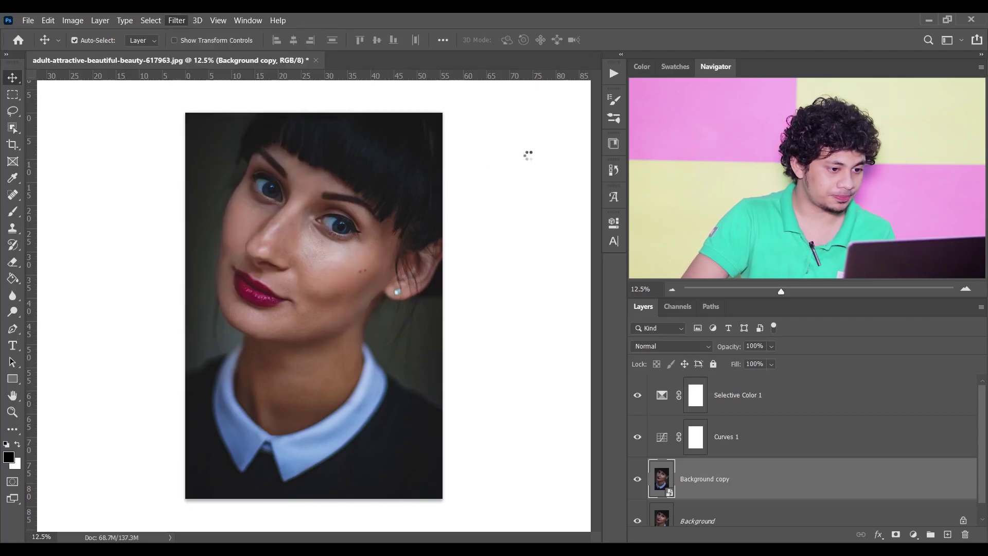
Step: Set the High Pass radius to 4.7 pixels while checking the facial edges, then apply it
mouse_move(523, 107)
left_mouse_down()
mouse_move(519, 177)
mouse_move(524, 130)
left_mouse_up()
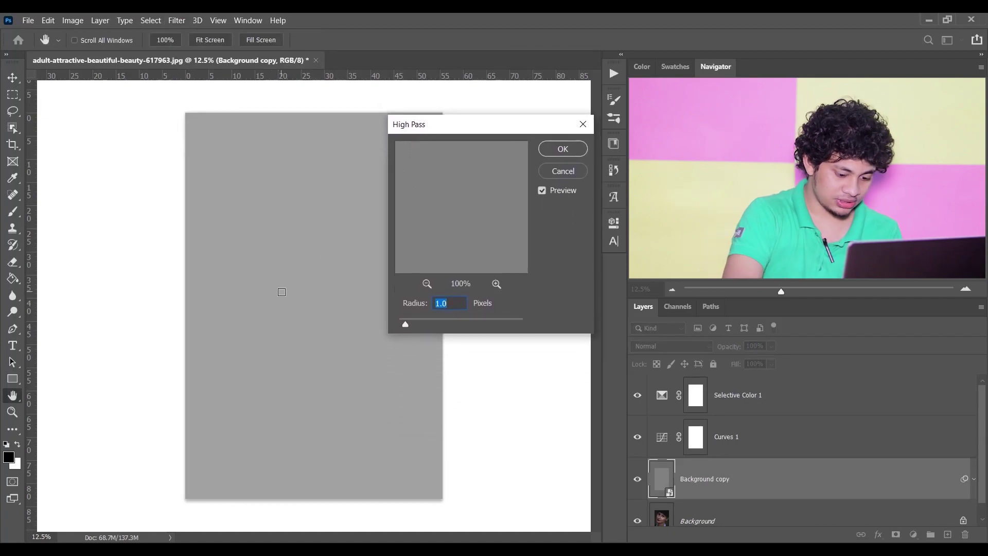
scroll(278, 291, "up", 3, "alt")
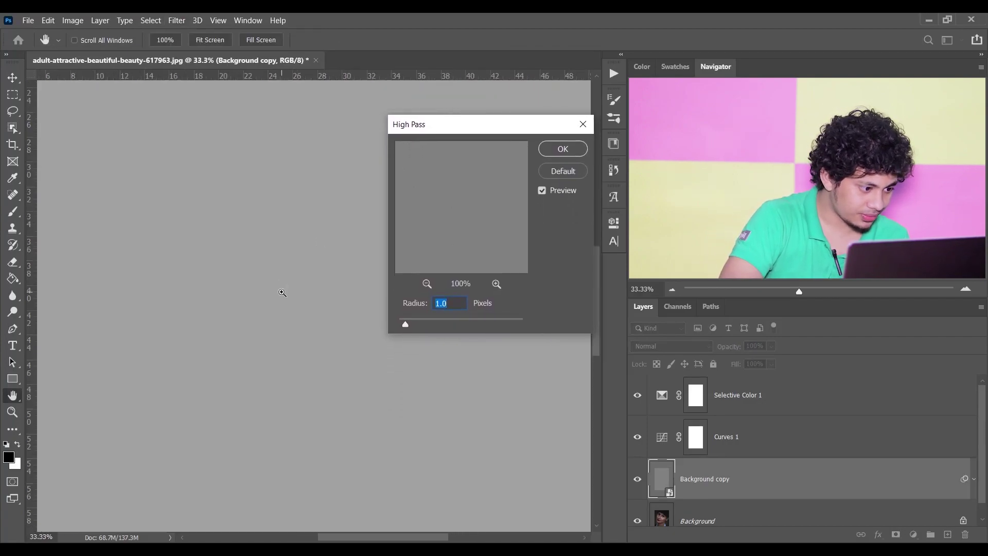
scroll(282, 292, "down", 1)
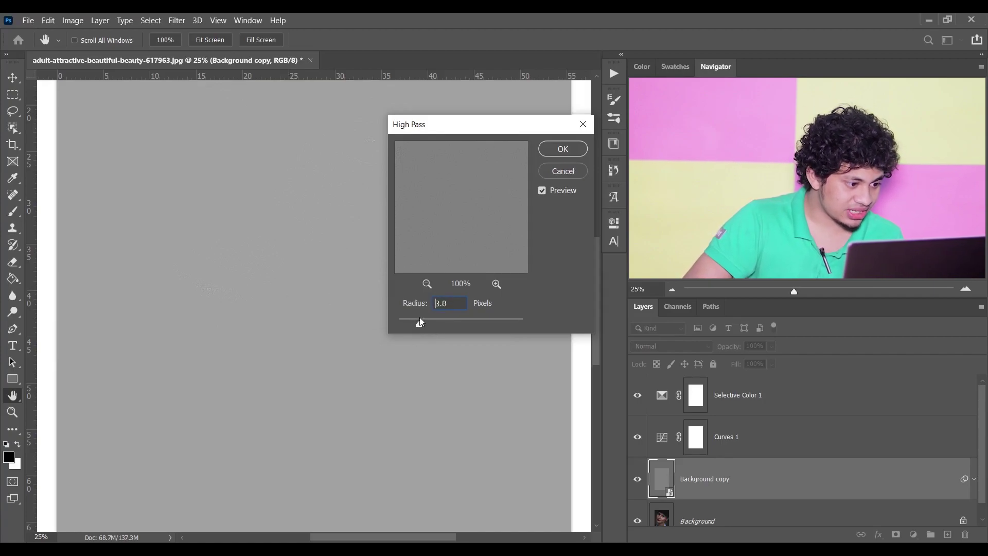
left_click_drag(420, 324, 422, 323)
left_click_drag(481, 137, 463, 302)
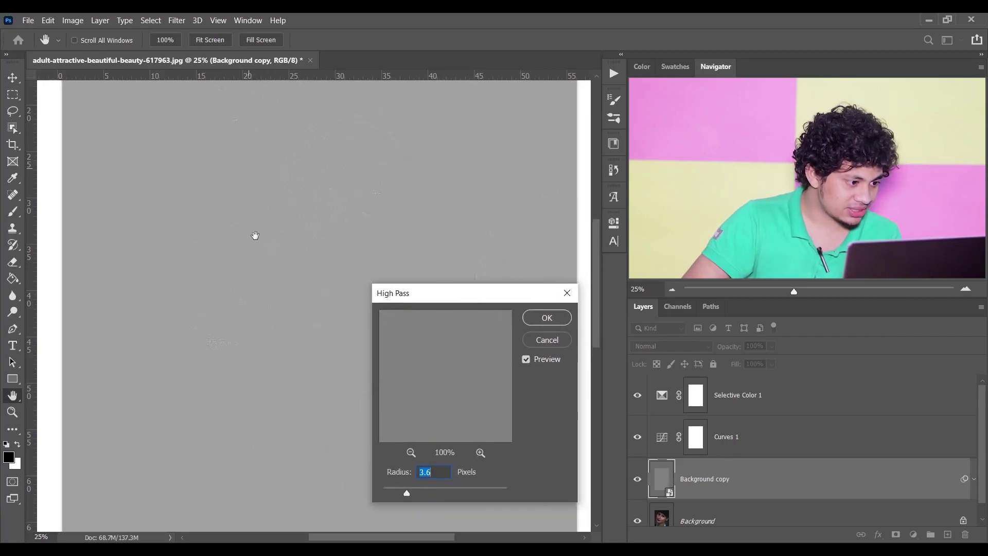
left_click_drag(258, 171, 238, 260)
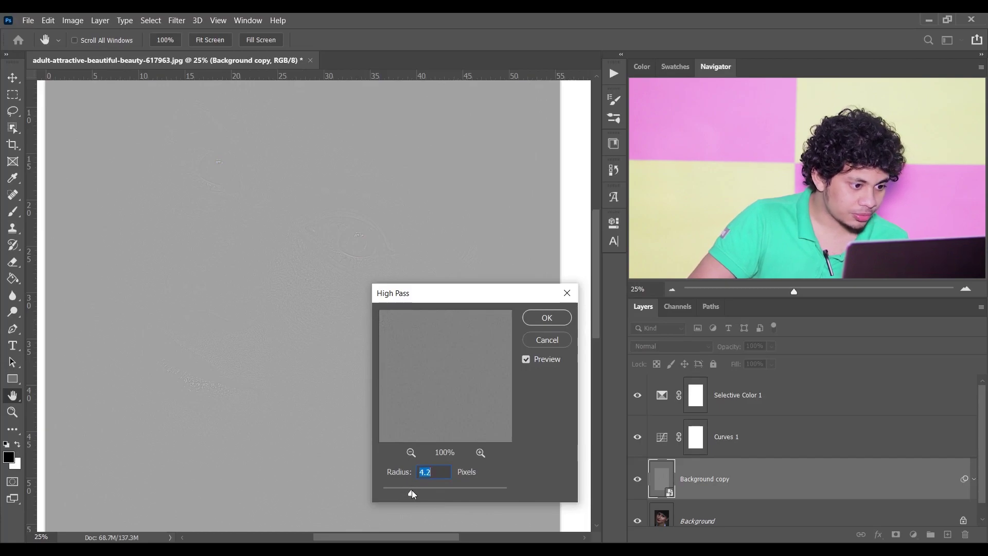
mouse_move(394, 196)
left_mouse_down()
mouse_move(287, 342)
mouse_move(393, 138)
mouse_move(409, 159)
mouse_move(391, 177)
left_mouse_up()
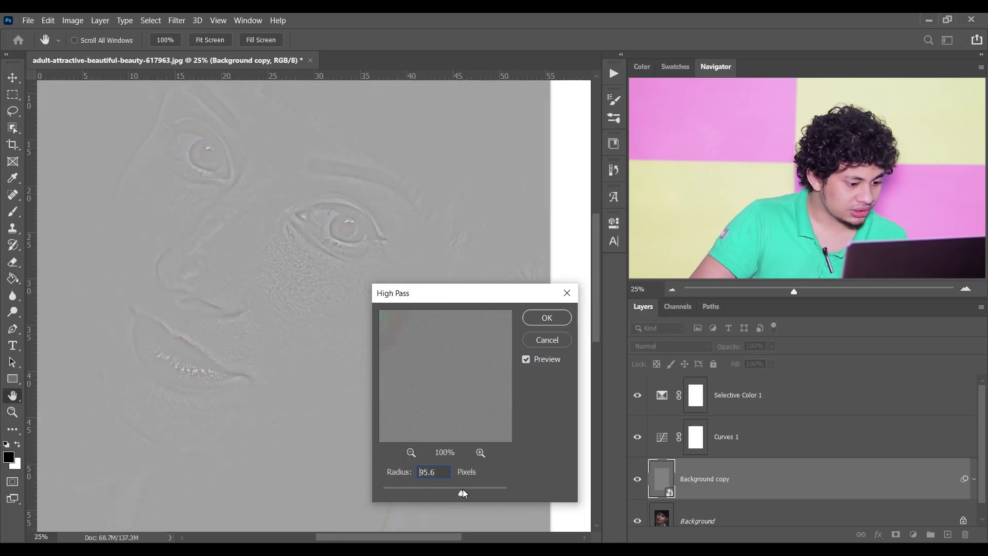
left_click(484, 493)
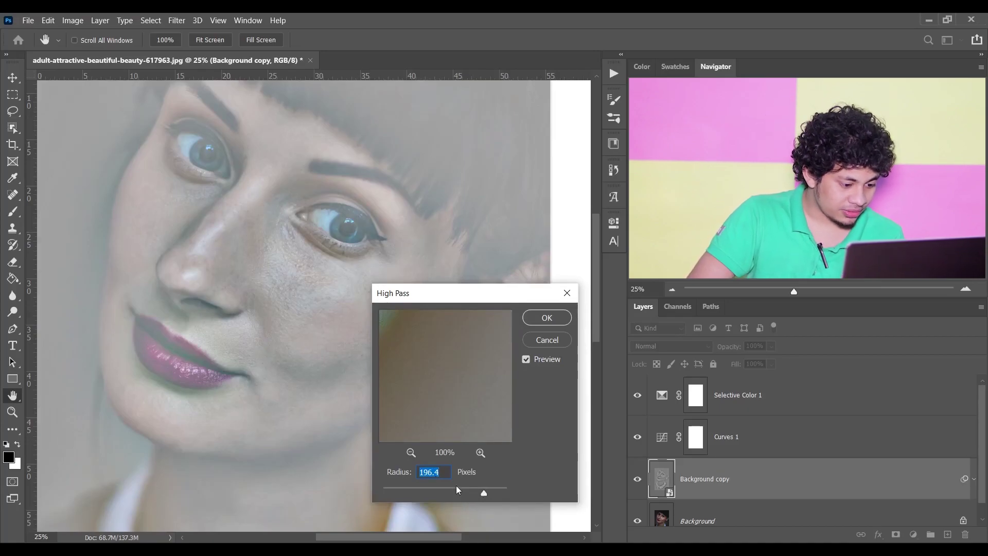
left_click(433, 493)
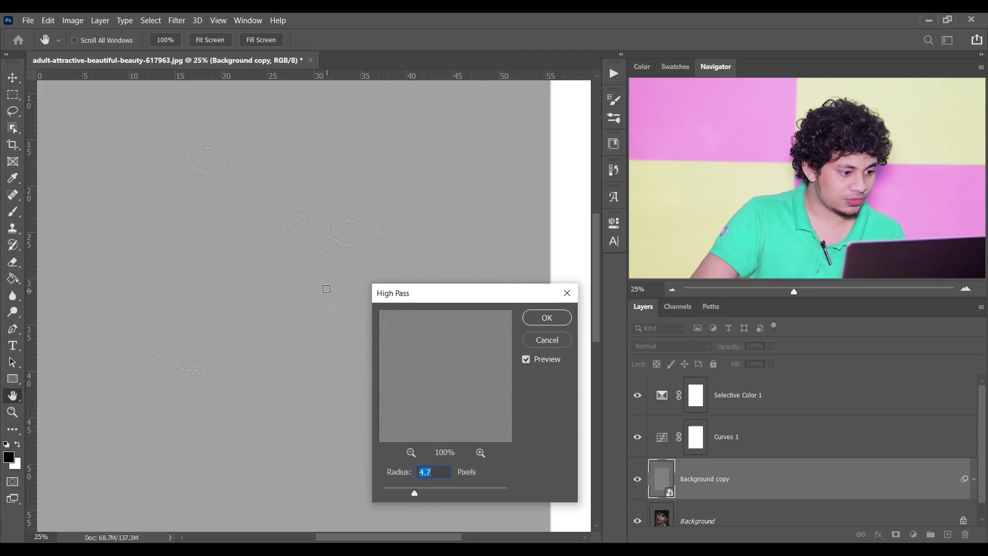
mouse_move(332, 236)
left_mouse_down()
mouse_move(249, 388)
mouse_move(327, 220)
left_mouse_up()
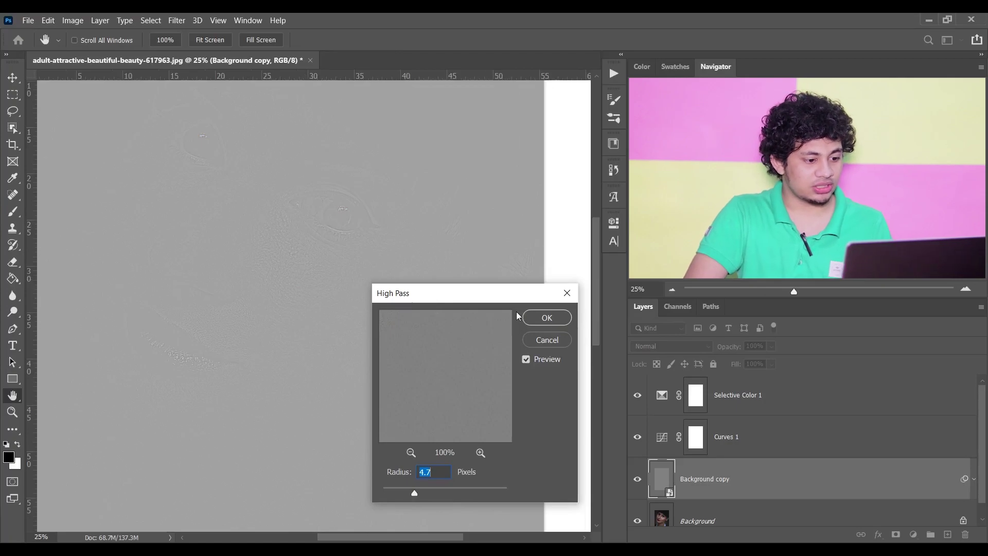
left_click(541, 317)
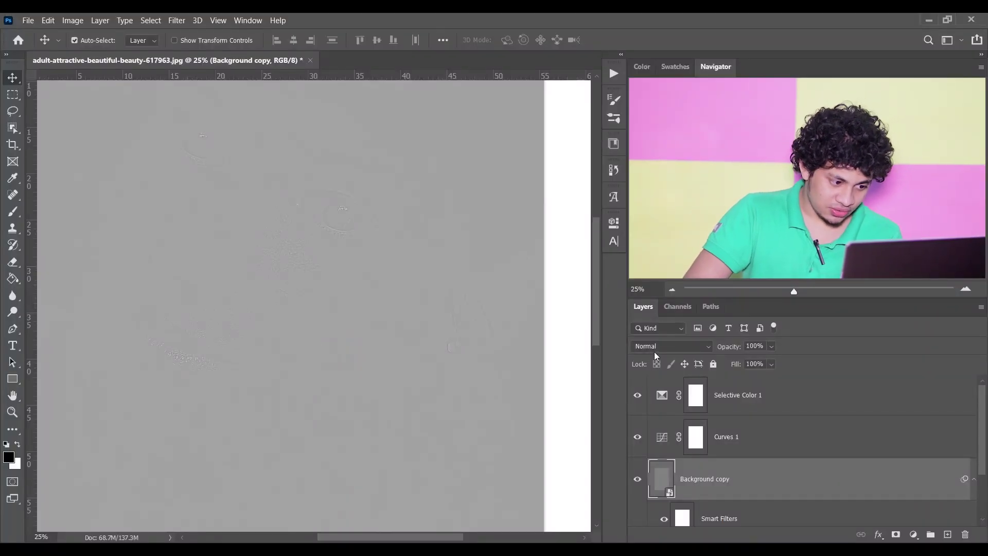
left_click(654, 349)
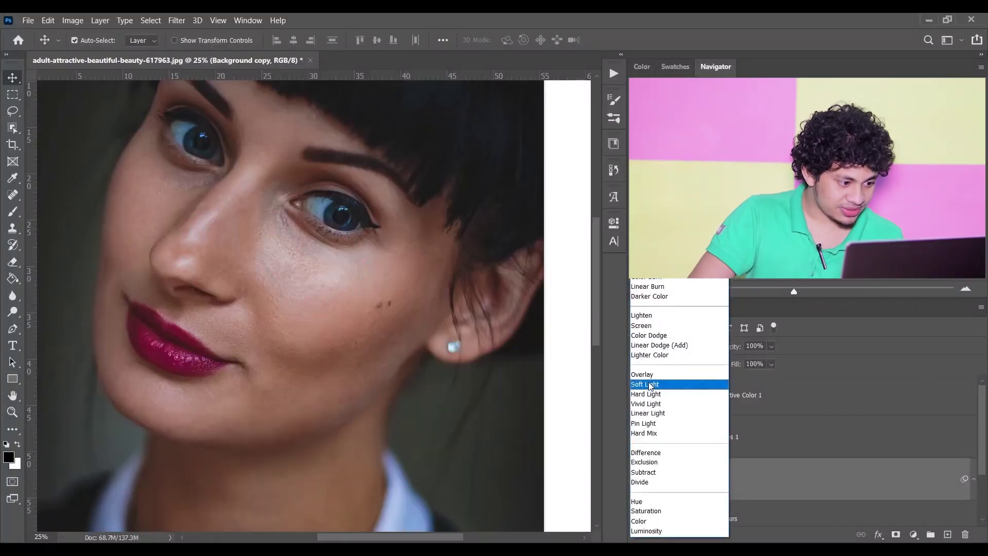
left_click(649, 386)
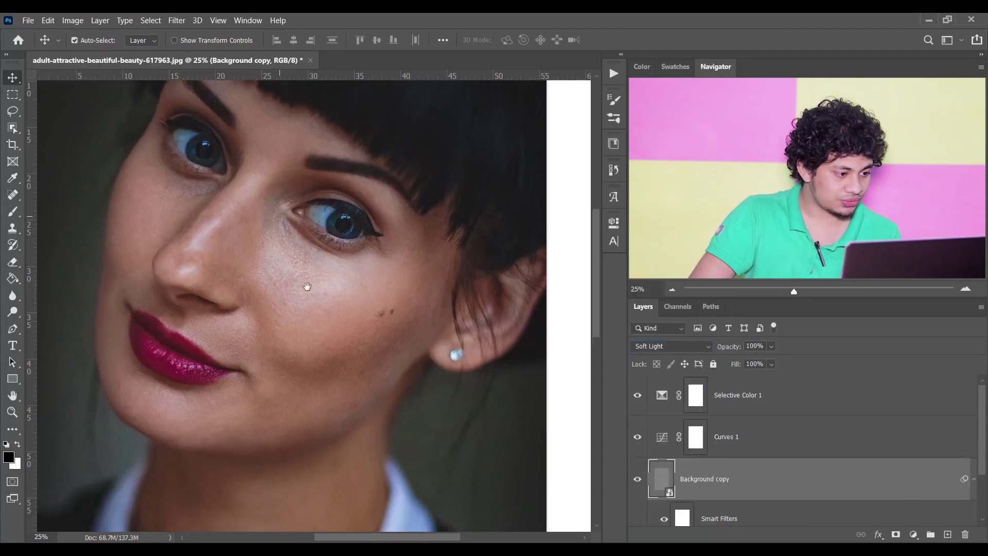
left_click_drag(280, 212, 319, 308)
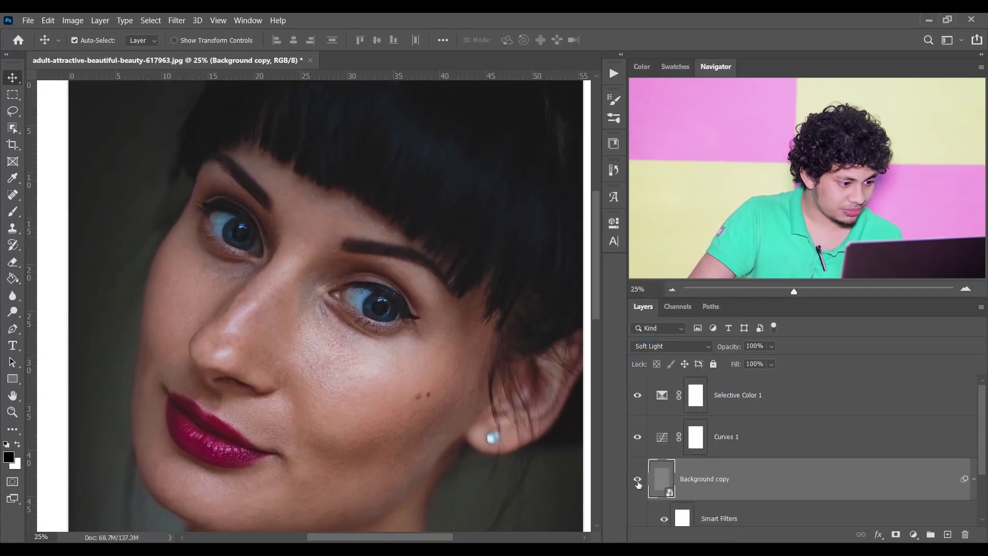
left_click(638, 479)
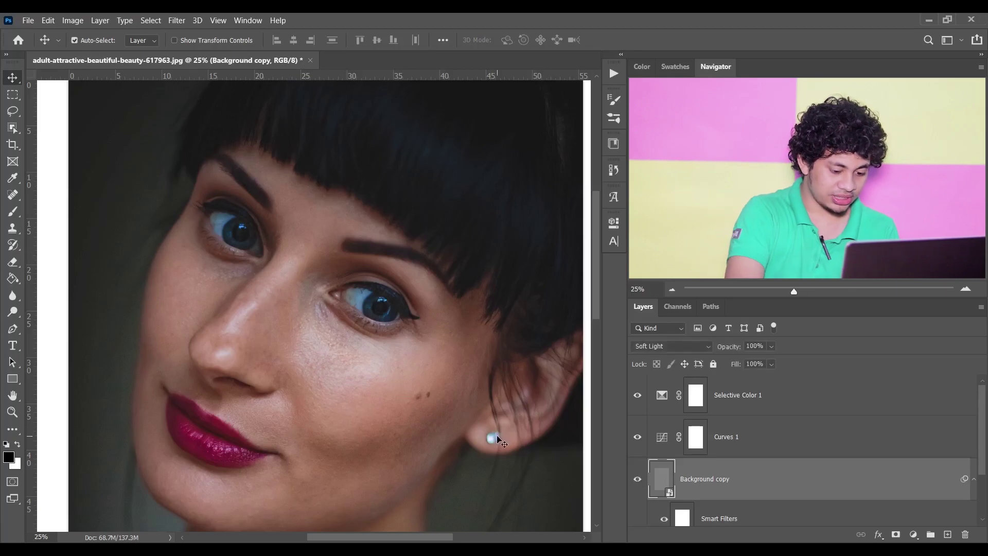
key("ctrl+plus")
left_click_drag(500, 440, 523, 373)
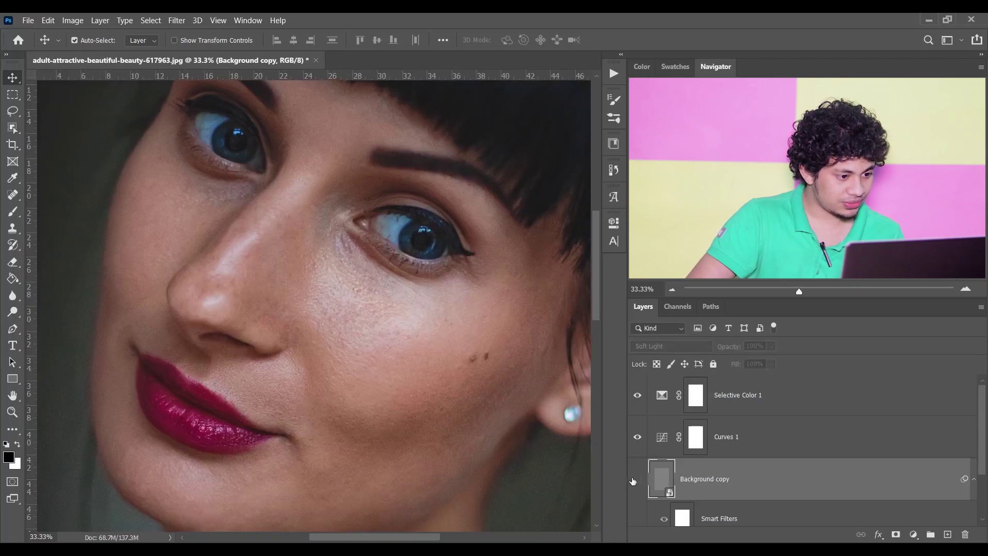
key("ctrl+minus")
key("ctrl+minus")
key("ctrl+minus")
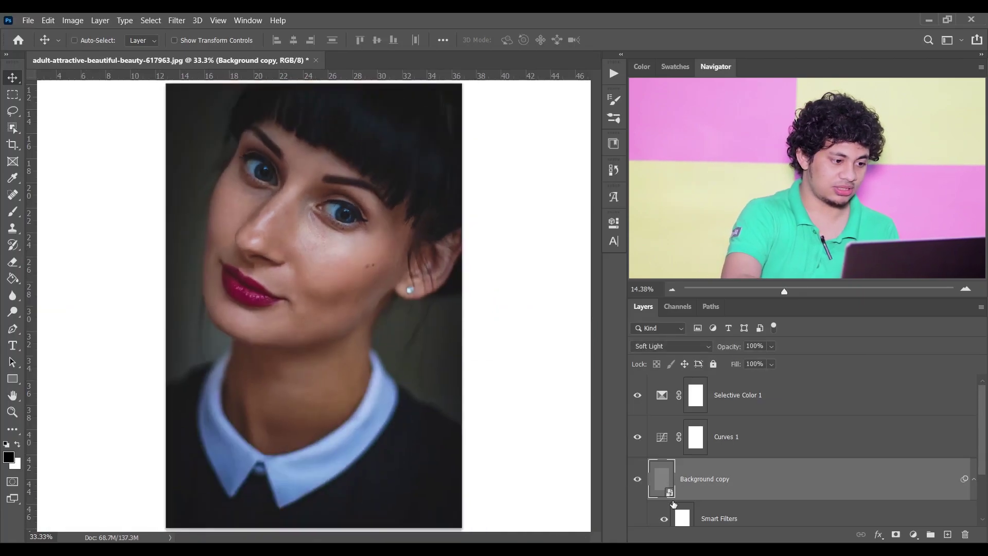
scroll(787, 446, "down", 1)
scroll(787, 446, "down", 1)
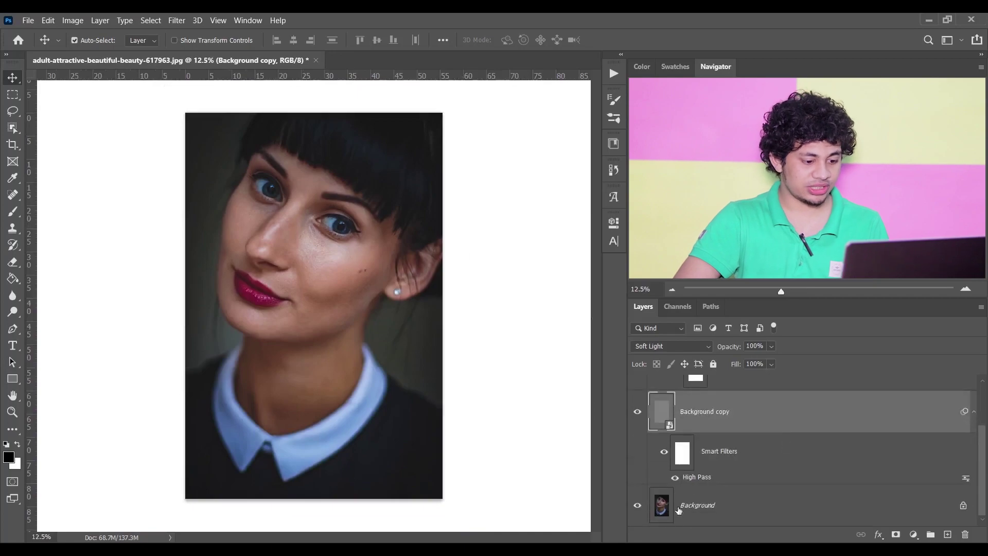
left_click(636, 508, "alt")
left_click(636, 507, "alt")
left_click(637, 508, "alt")
scroll(750, 419, "up", 3)
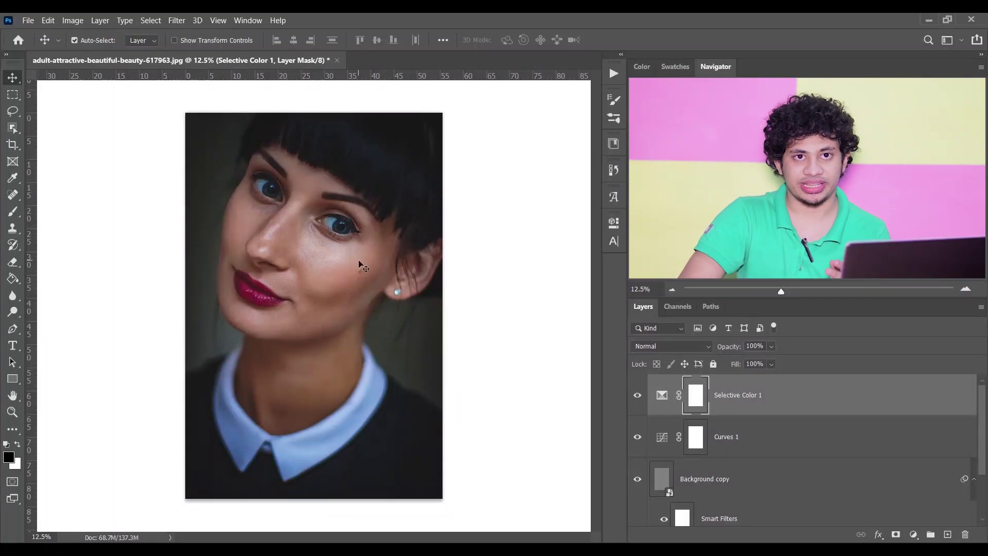
Step: Crop to a 4:5 (8:10) ratio, shifting the photo down to fit more hair
left_click(13, 145)
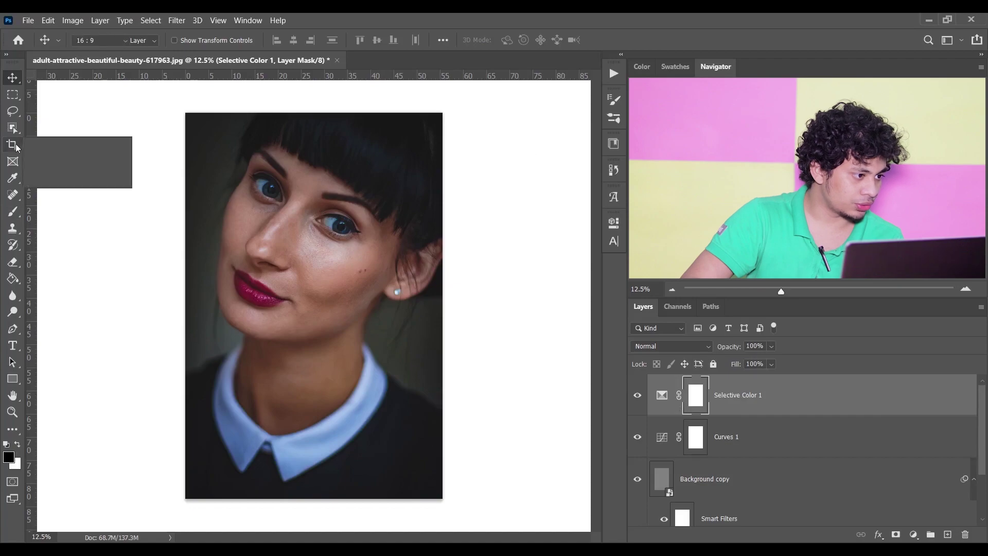
left_click(46, 142)
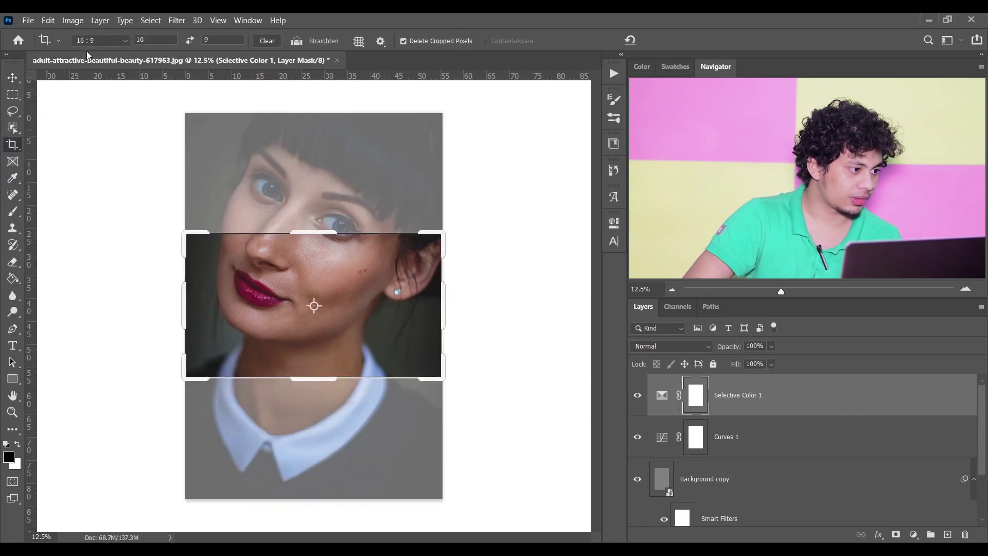
left_click(111, 39)
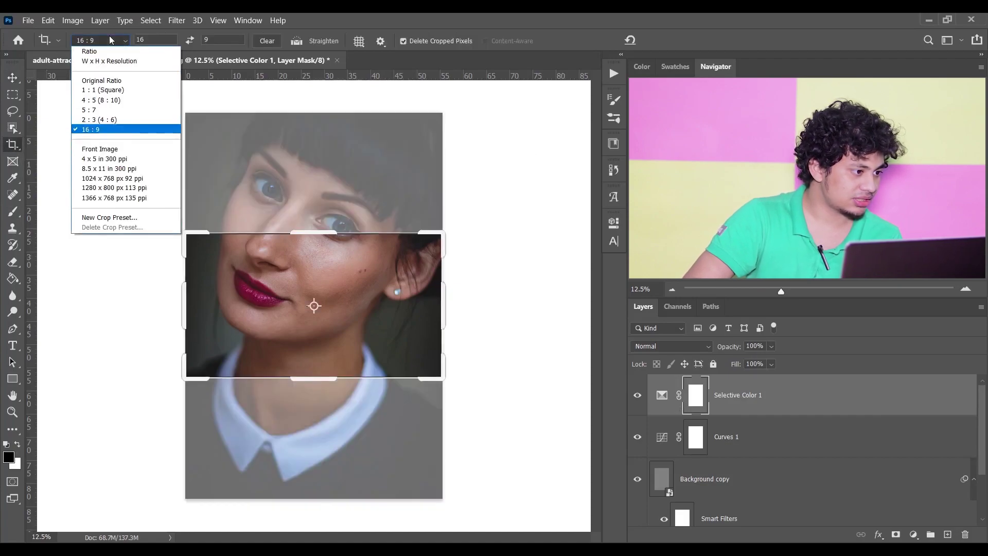
left_click(121, 101)
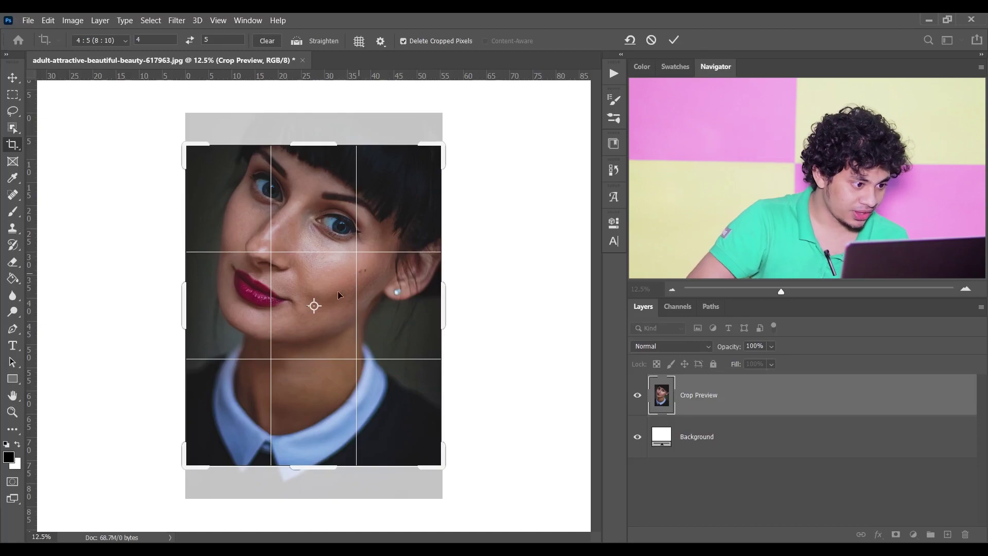
left_click_drag(351, 325, 370, 232)
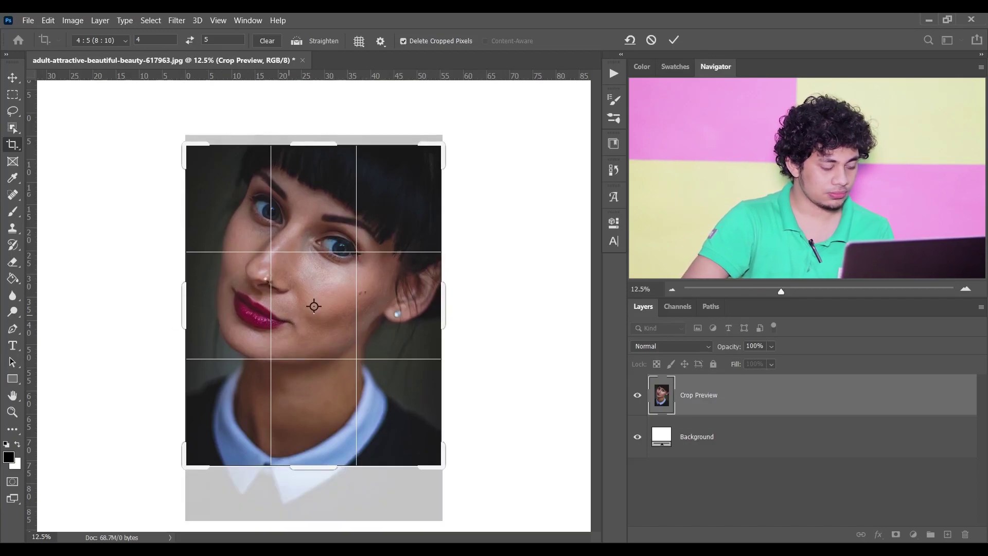
key("Return")
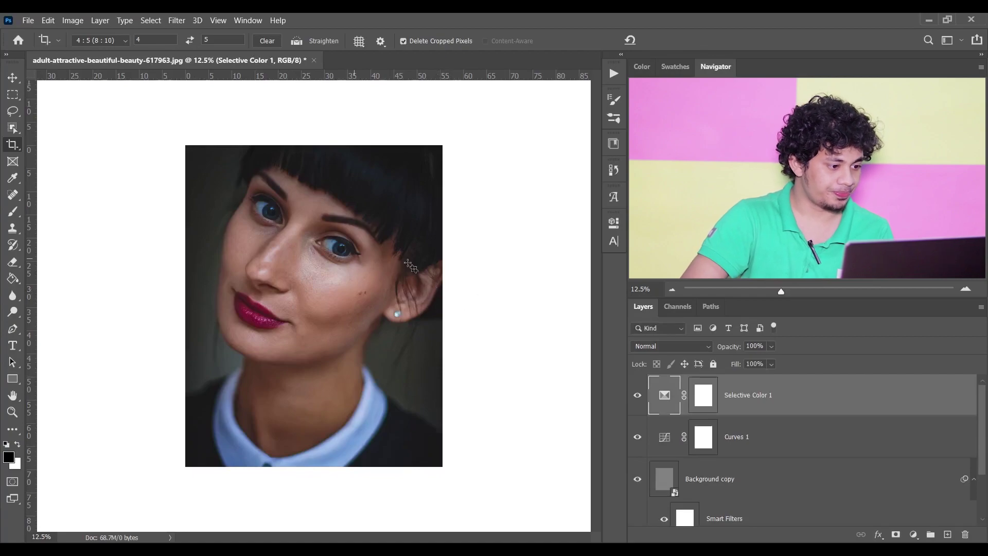
key("v")
scroll(772, 430, "down", 2)
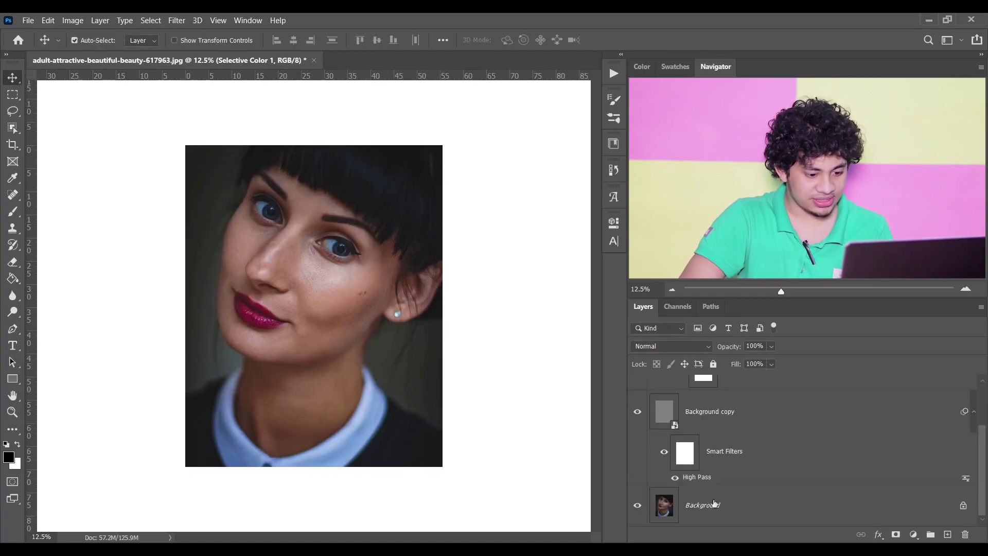
Step: Resize the image to 1080 × 1350 pixels at 72 ppi and view it at 50%
left_click(770, 513)
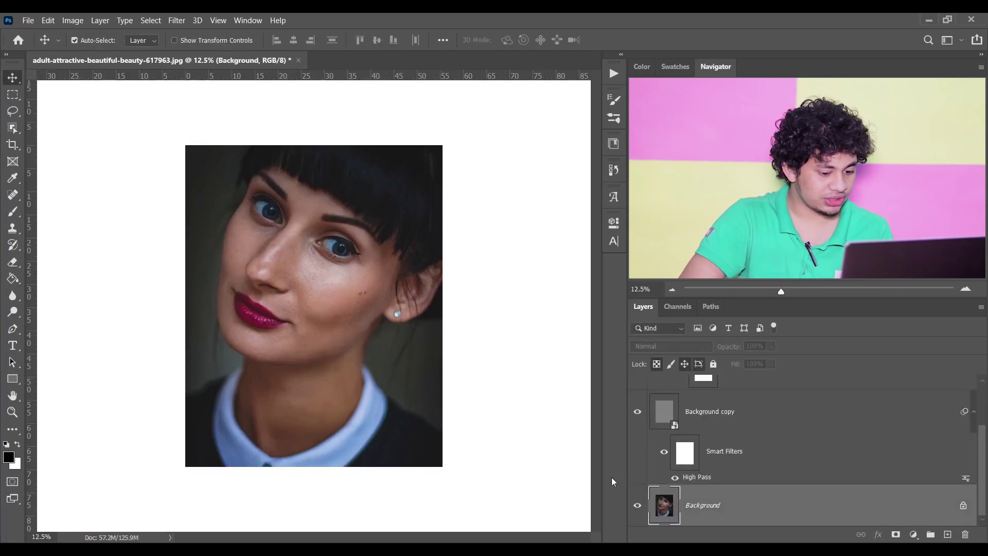
left_click(73, 20)
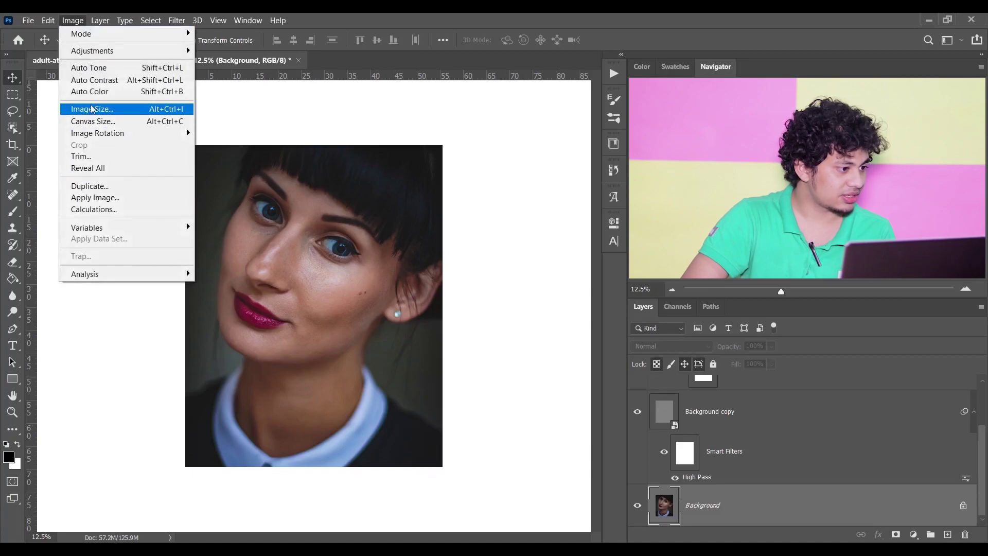
left_click(125, 115)
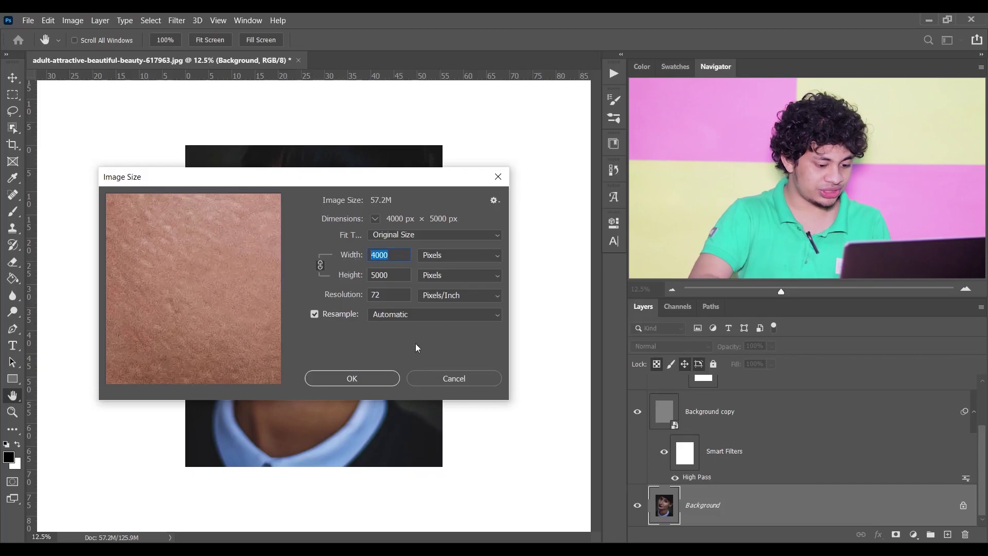
type("1080")
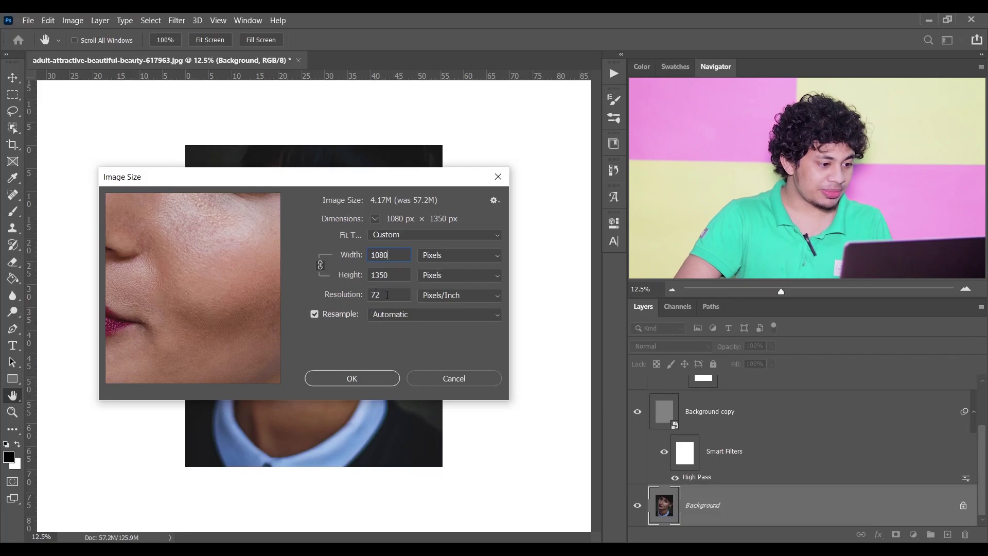
double_click(386, 293)
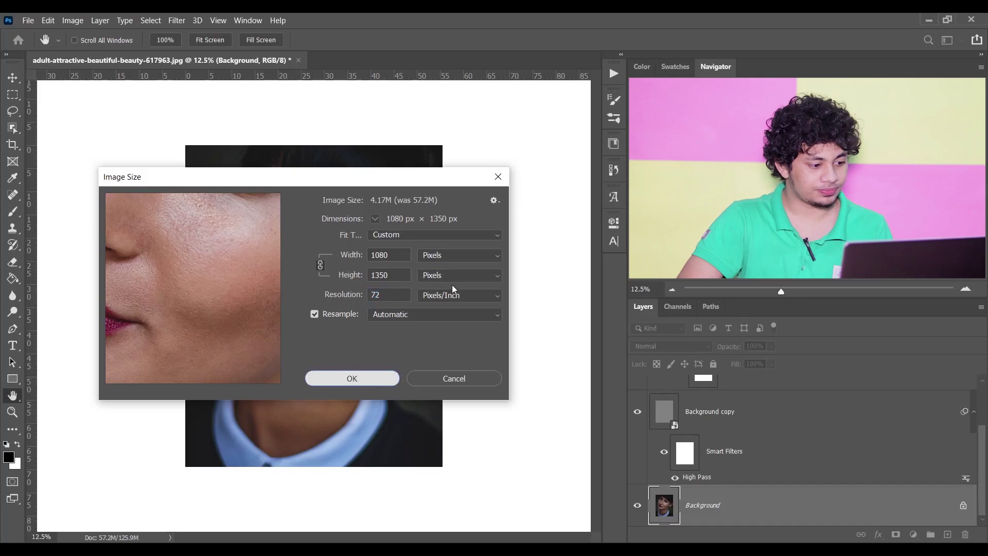
left_click(393, 372)
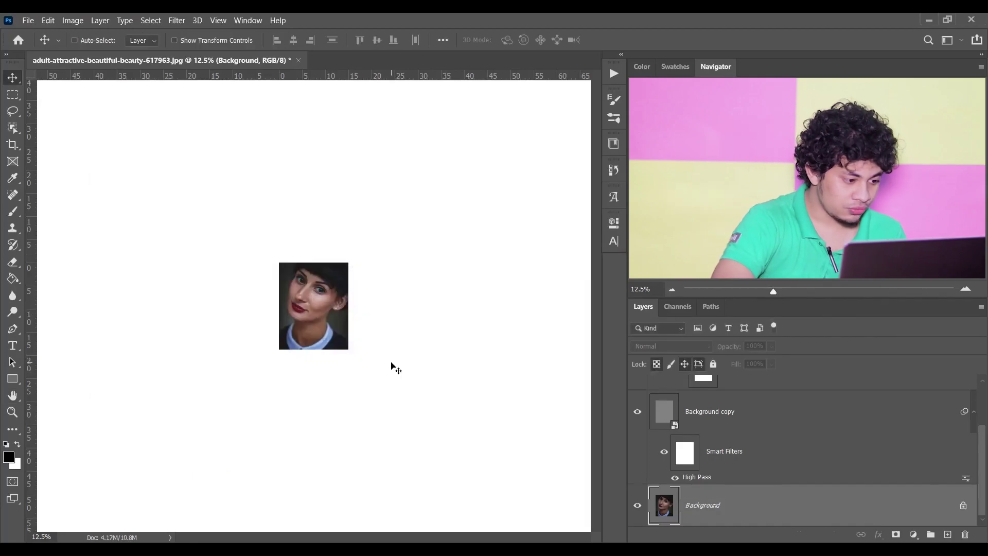
key("ctrl+0")
key("ctrl+minus")
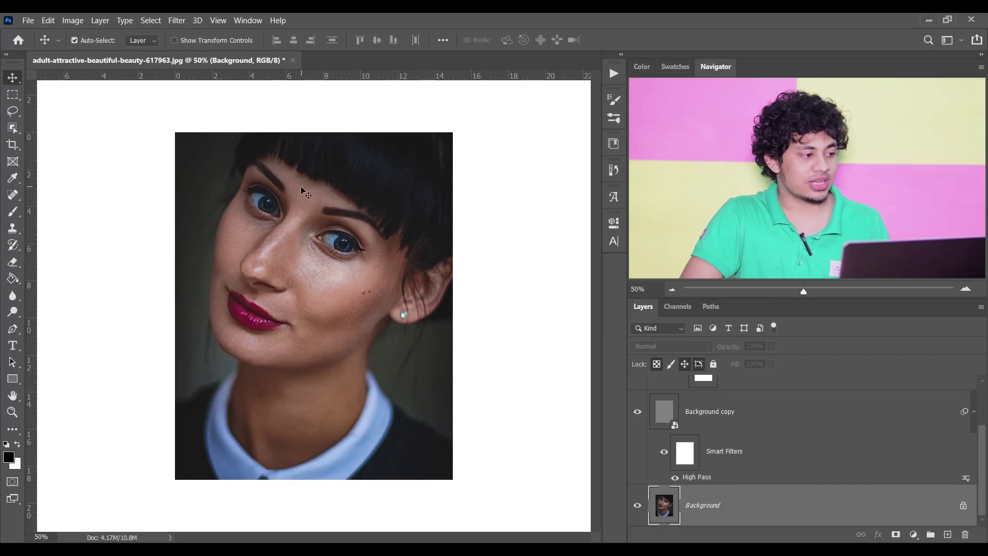
Step: Save a copy as a JPEG named 'insta' in the Instagram folder
left_click(27, 20)
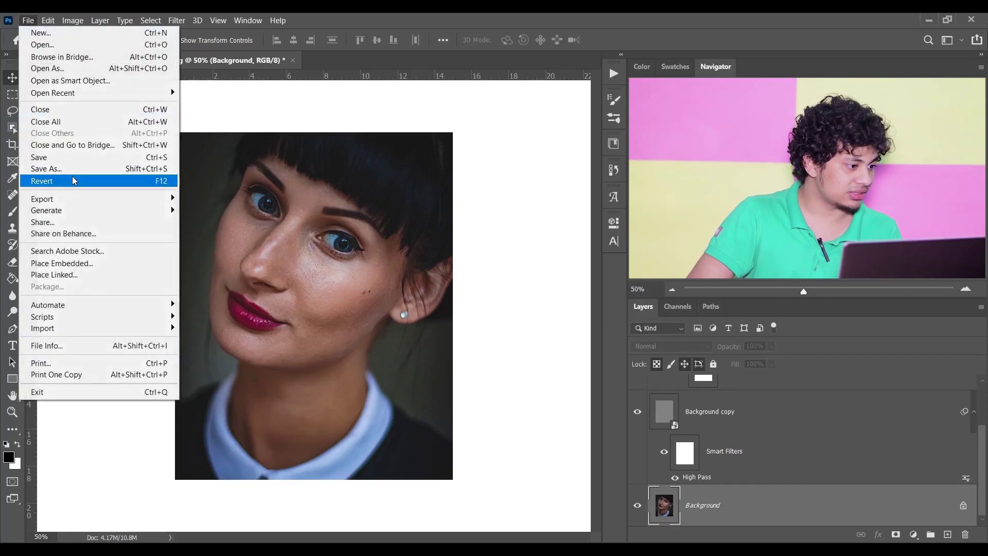
left_click(101, 170)
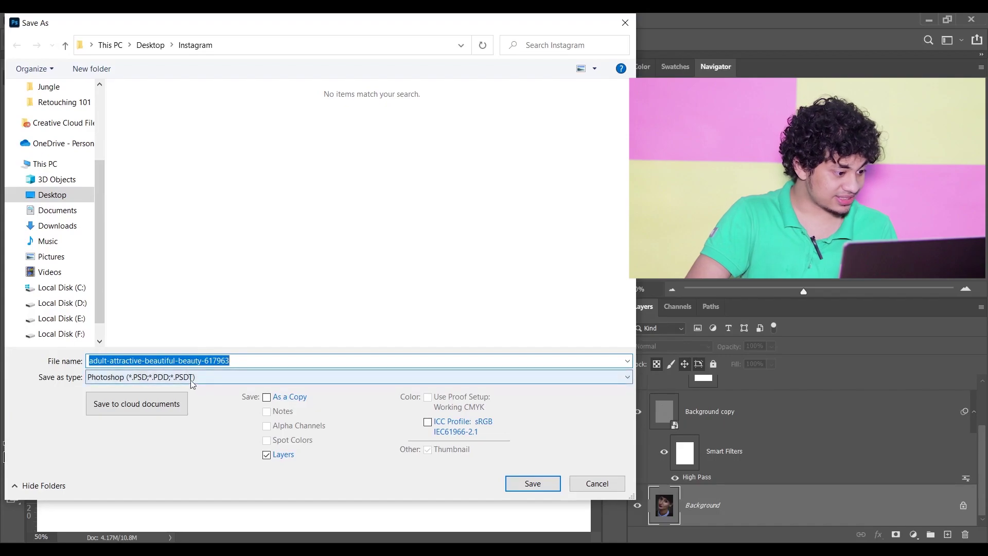
left_click(193, 379)
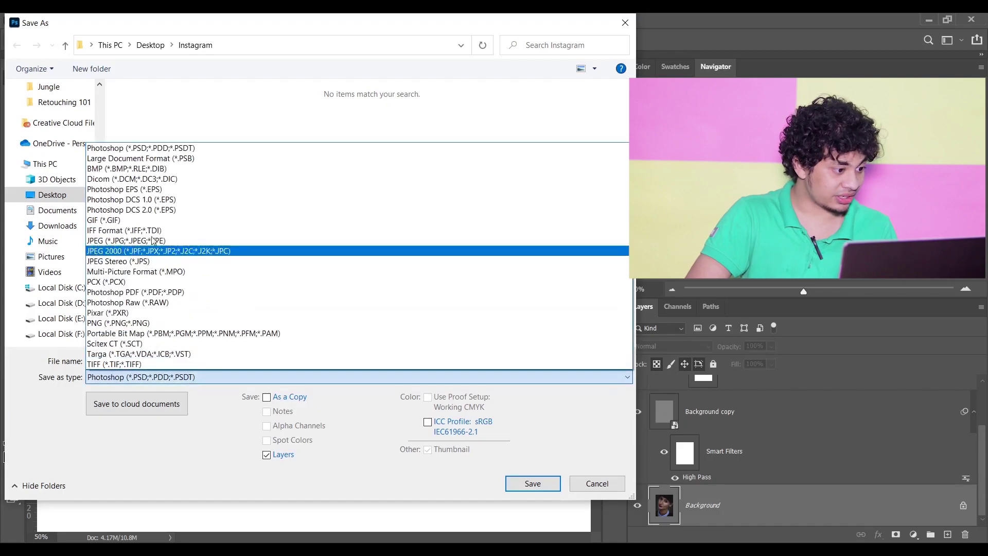
left_click(167, 242)
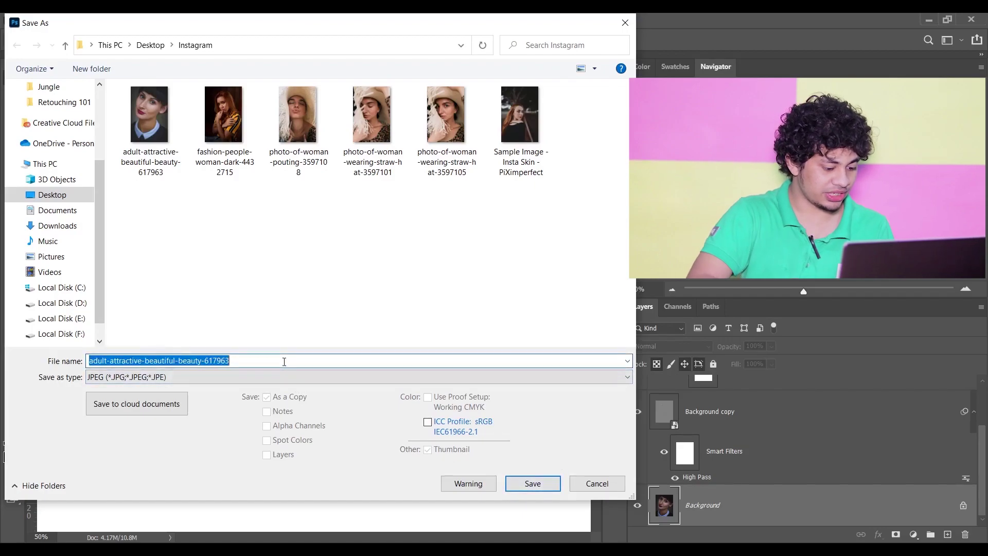
type("insta")
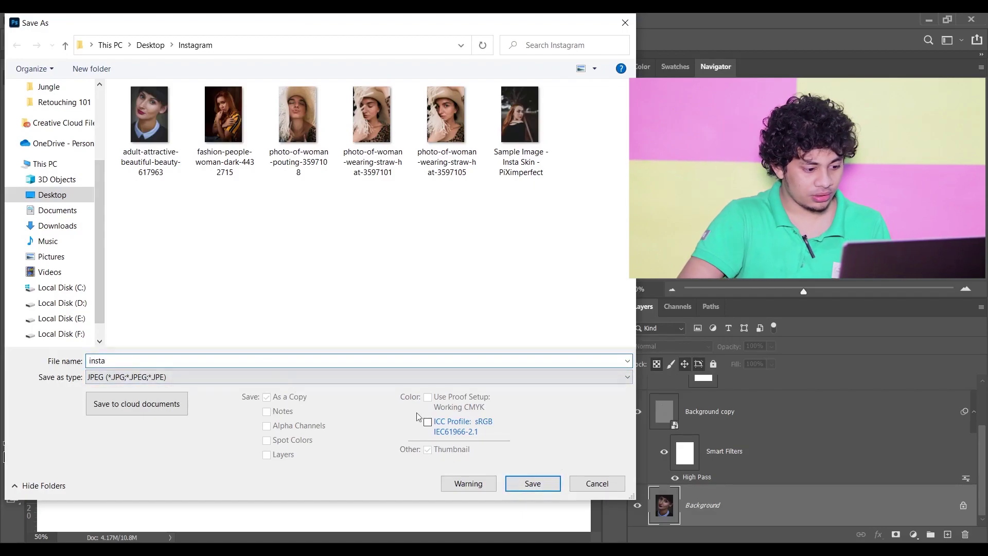
left_click(533, 483)
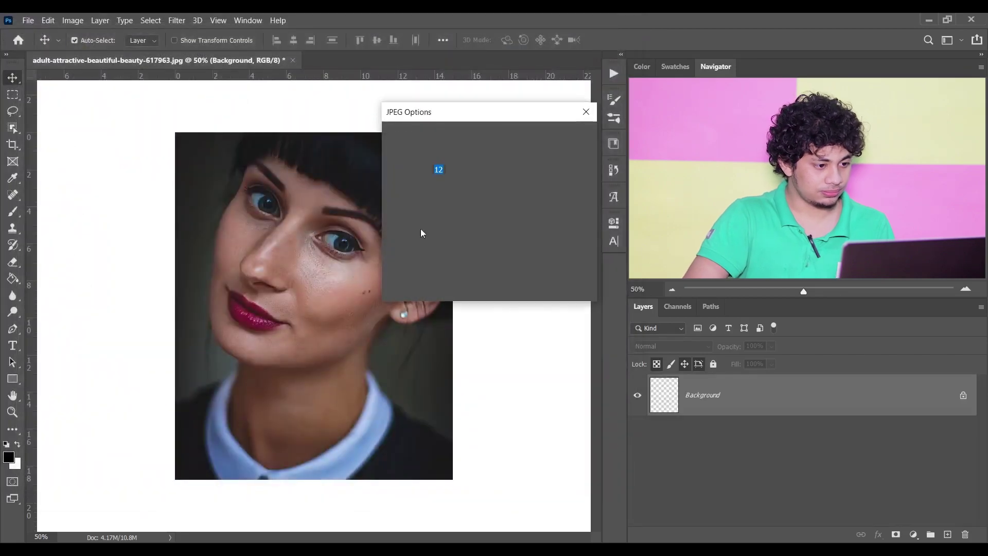
Step: Keep JPEG Options at Maximum quality 12 and confirm to complete the save
left_click_drag(492, 117, 442, 148)
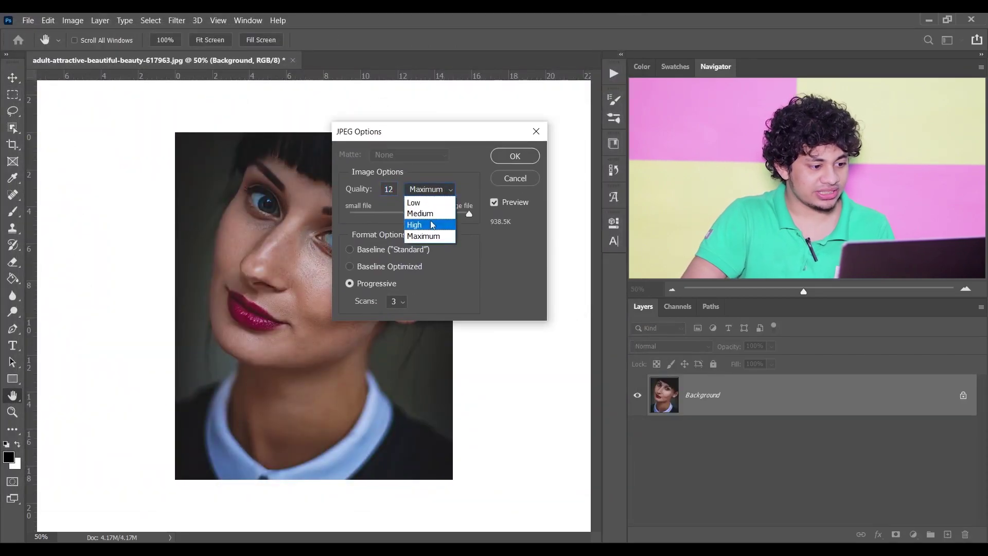
left_click(434, 240)
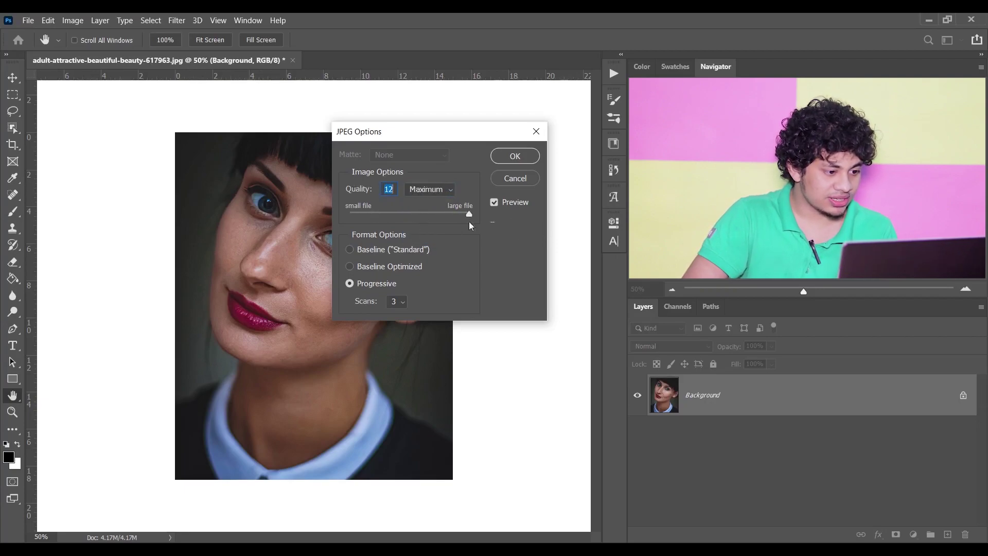
left_click(521, 158)
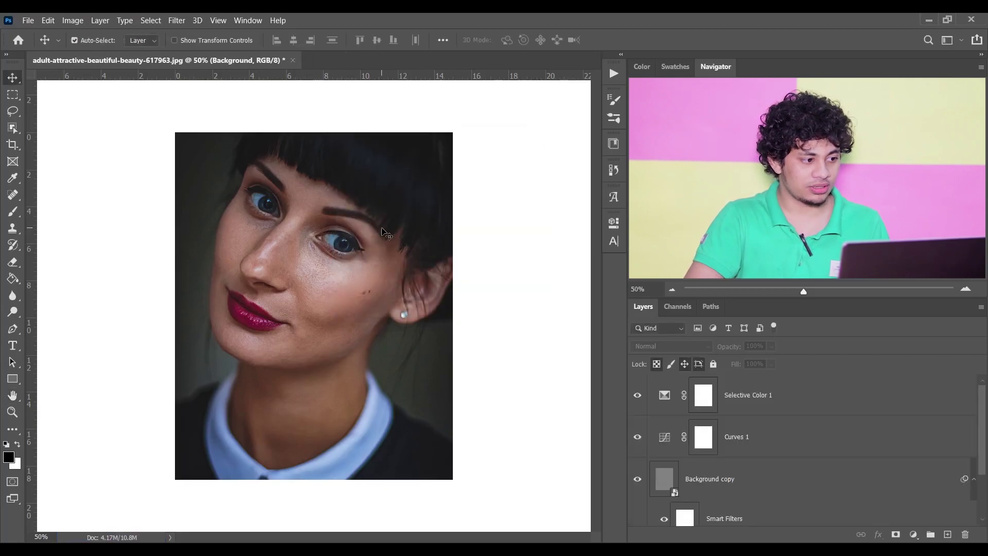